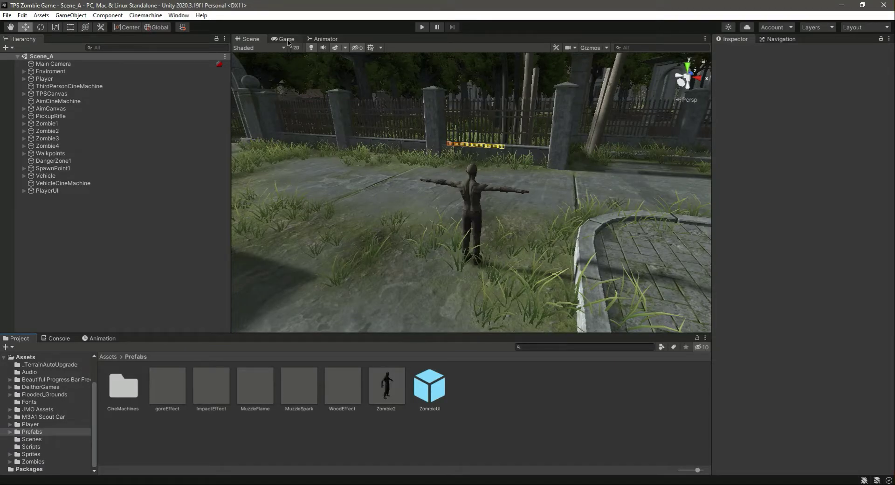
- Create an empty child object named Rifle under PlayerUI
{"action": "left_click", "coordinate": [287, 39]}
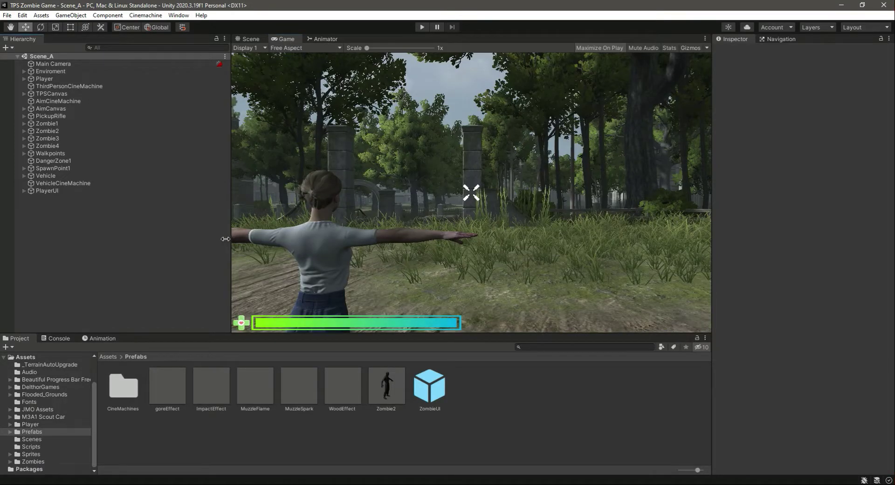
{"action": "left_click_drag", "start_coordinate": [231, 238], "coordinate": [103, 237]}
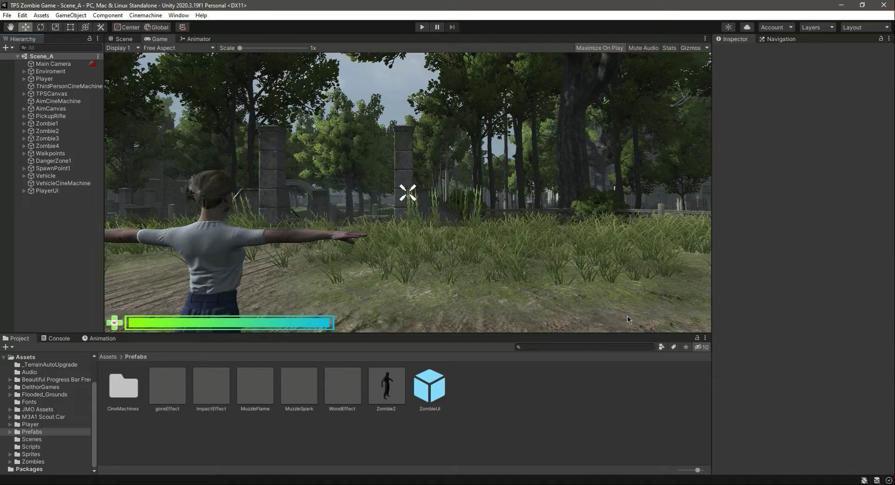
{"action": "left_click", "coordinate": [32, 192]}
{"action": "left_click", "coordinate": [24, 190]}
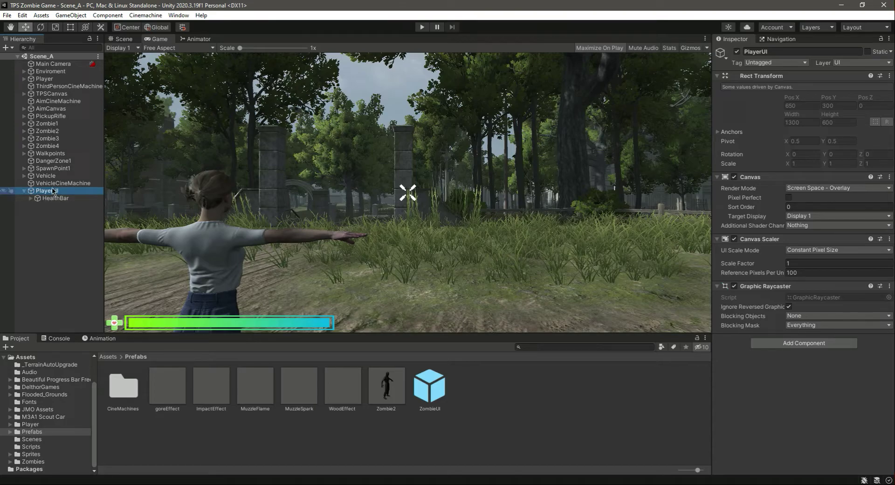
{"action": "right_click", "coordinate": [49, 191]}
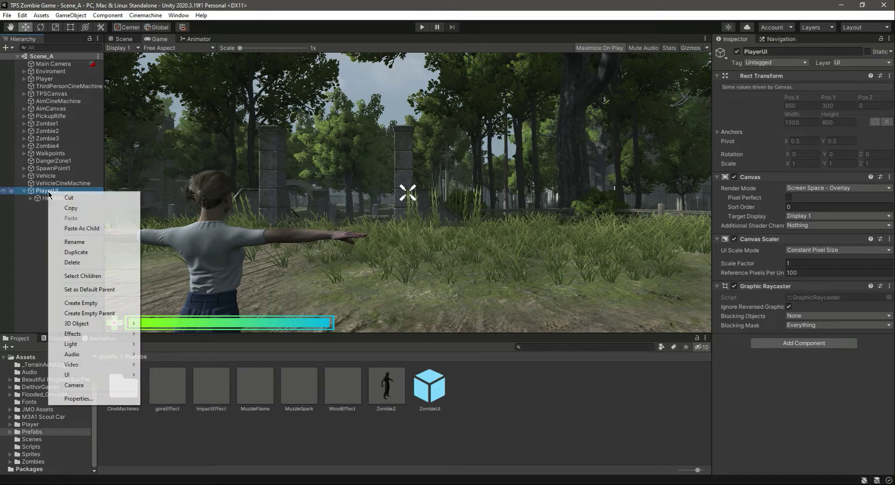
{"action": "left_click", "coordinate": [81, 303]}
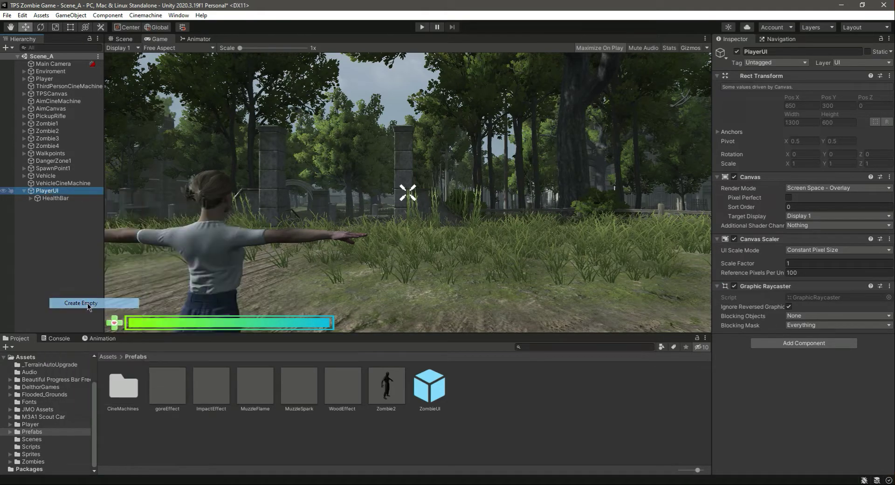
{"action": "type", "text": "Rifle"}
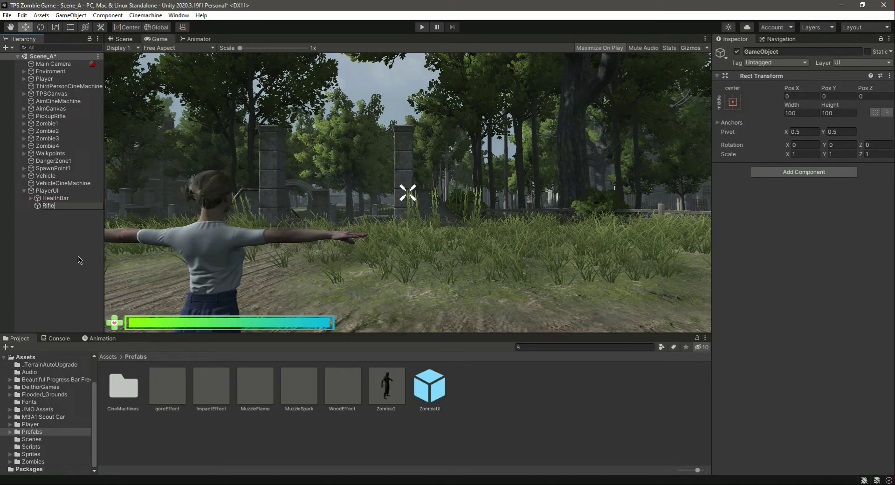
{"action": "key", "text": "Return"}
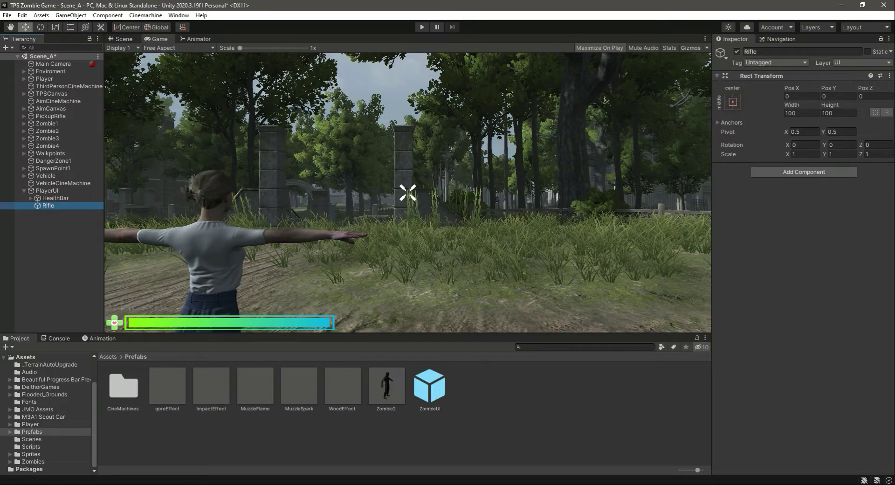
- Show the scene in 2D with gizmos enabled and frame the Rifle object within the PlayerUI canvas
{"action": "left_click", "coordinate": [122, 39]}
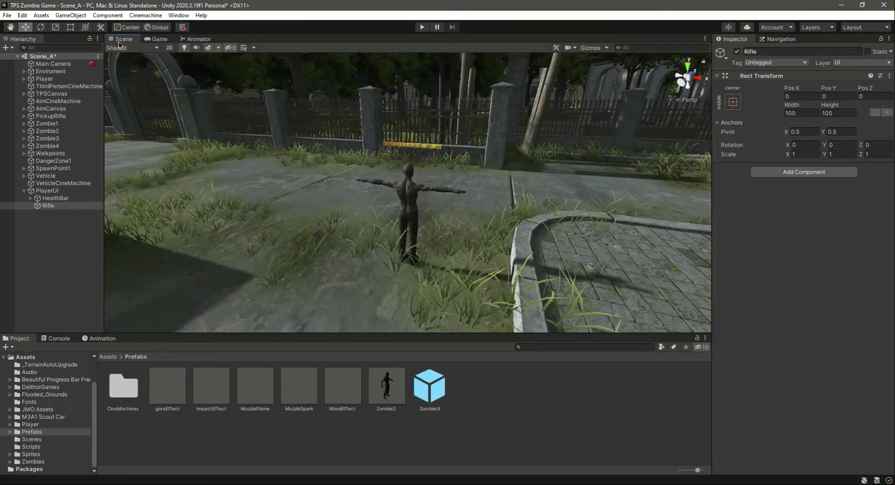
{"action": "left_click", "coordinate": [169, 48]}
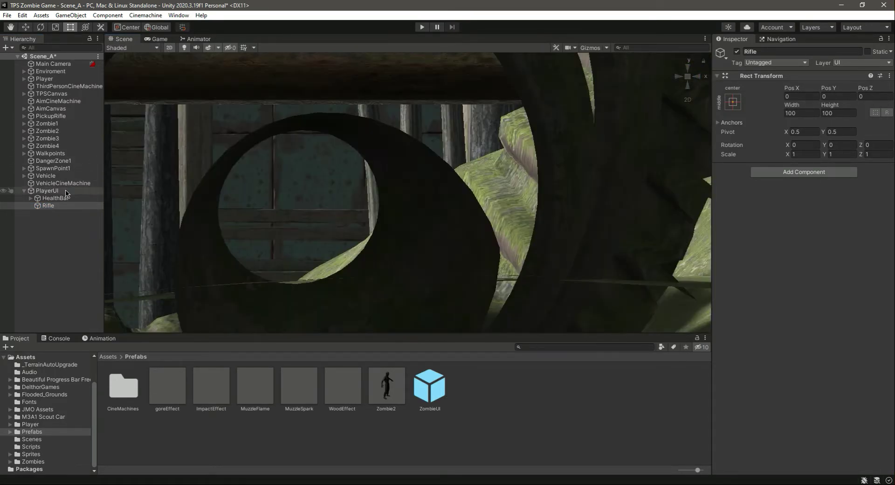
{"action": "double_click", "coordinate": [58, 206]}
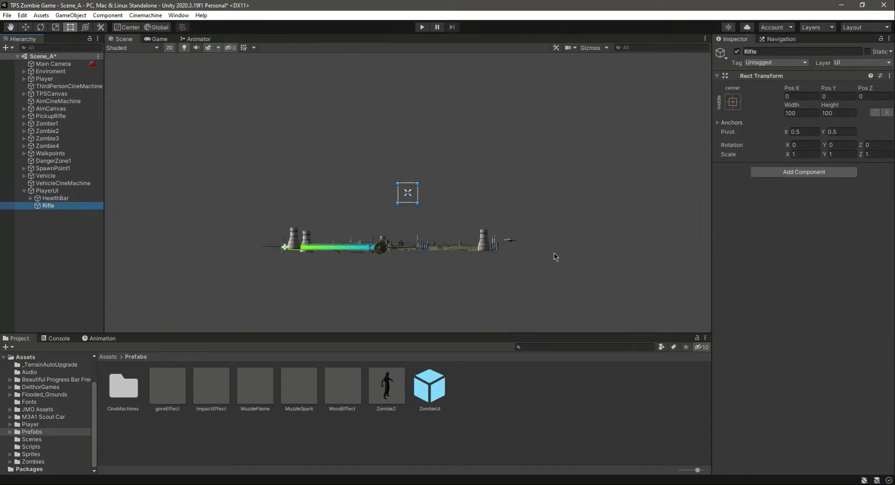
{"action": "scroll", "coordinate": [509, 240], "scroll_direction": "up", "scroll_amount": 1}
{"action": "left_click", "coordinate": [592, 48]}
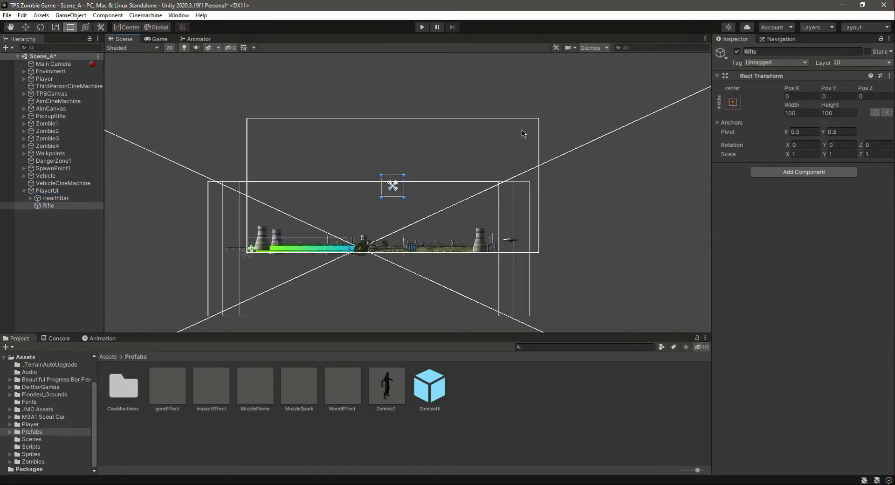
{"action": "left_click", "coordinate": [61, 199]}
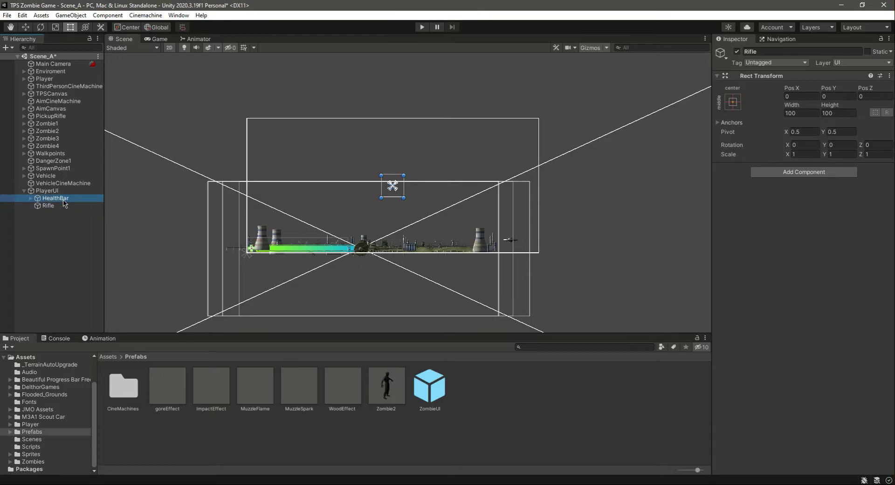
{"action": "left_click", "coordinate": [61, 191]}
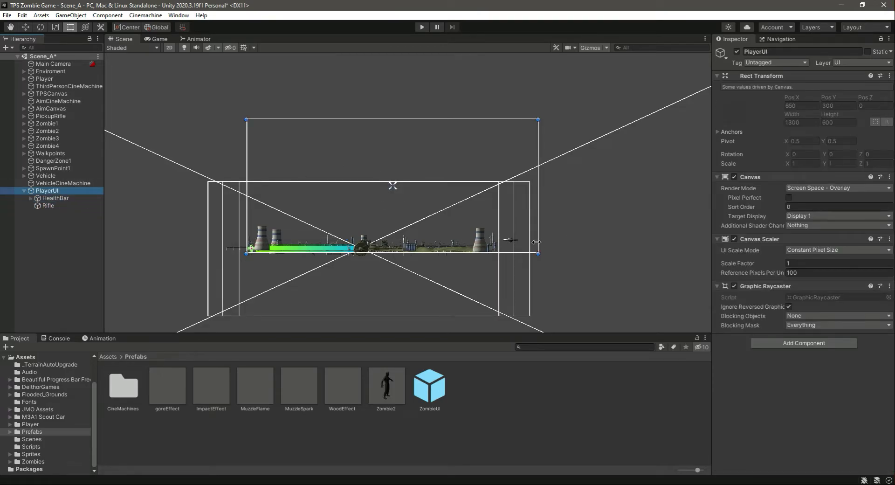
{"action": "left_click", "coordinate": [65, 198]}
{"action": "left_click", "coordinate": [68, 206]}
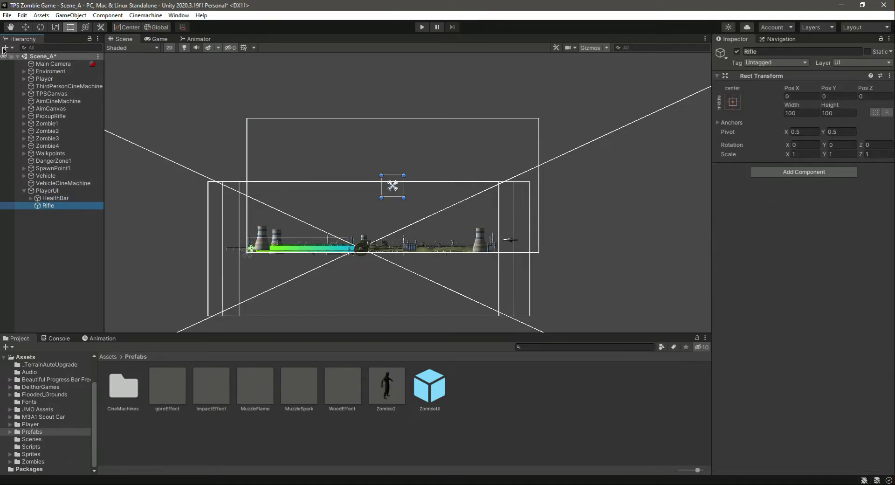
- Show the Sprites folder's assets and add a UI Text named AmmoText as a child of Rifle
{"action": "left_click", "coordinate": [44, 455]}
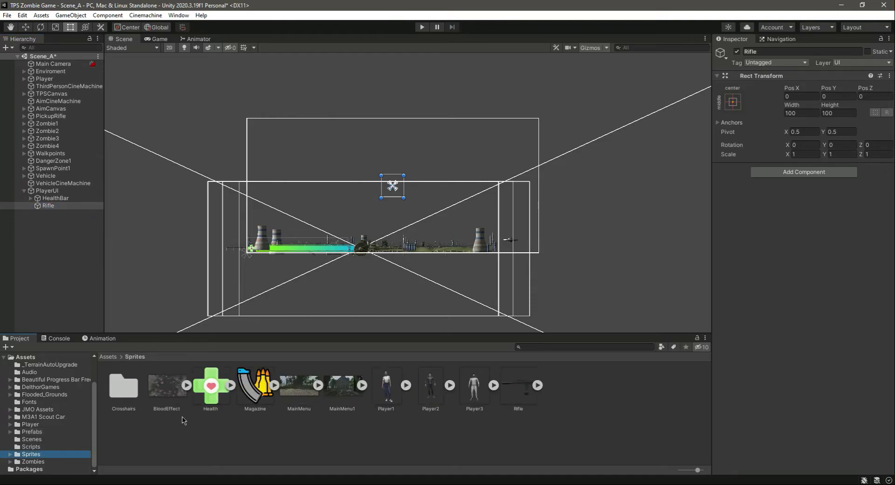
{"action": "right_click", "coordinate": [50, 205]}
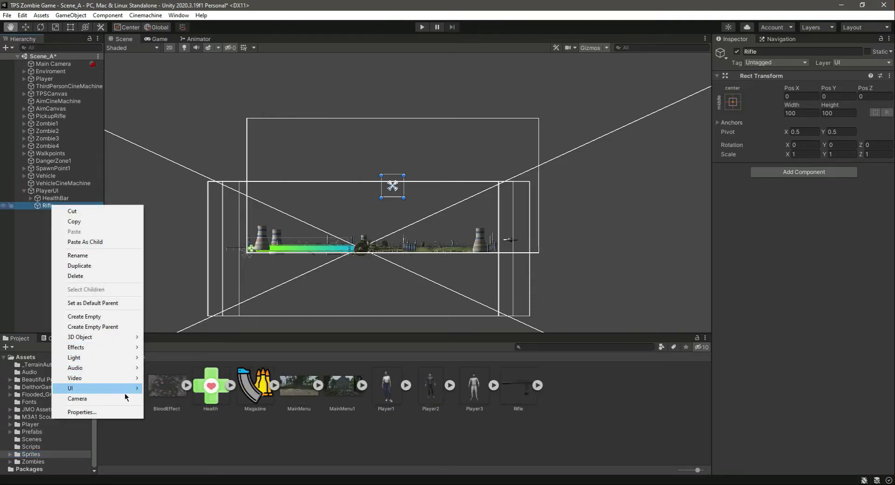
{"action": "mouse_move", "coordinate": [136, 388]}
{"action": "left_click", "coordinate": [201, 225]}
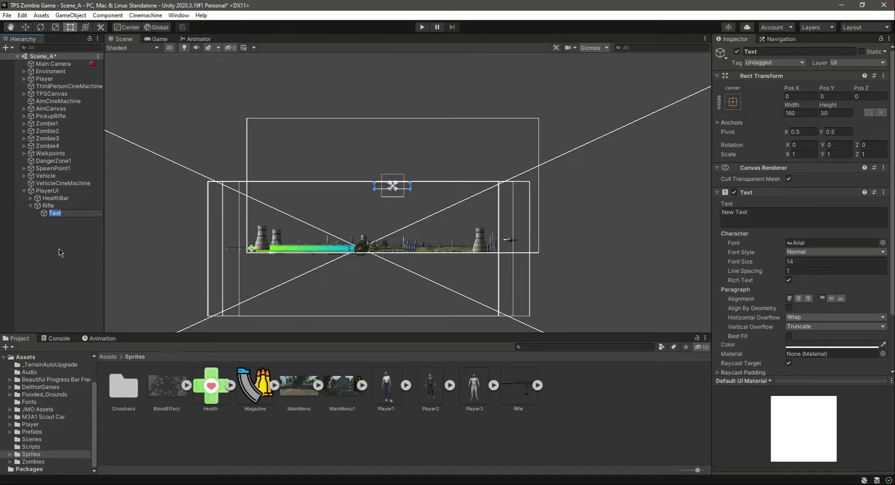
{"action": "type", "text": "AmmoText"}
{"action": "key", "text": "Return"}
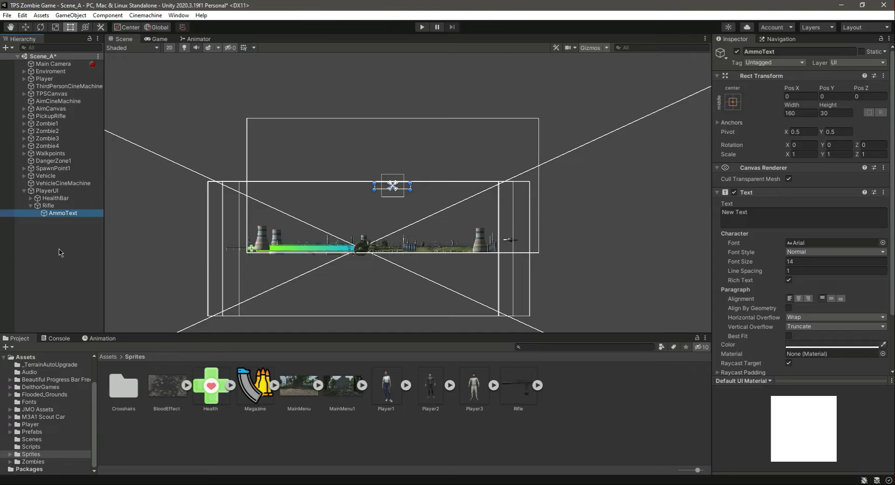
- Add a second UI Text named MagText as a child of Rifle
{"action": "right_click", "coordinate": [46, 207]}
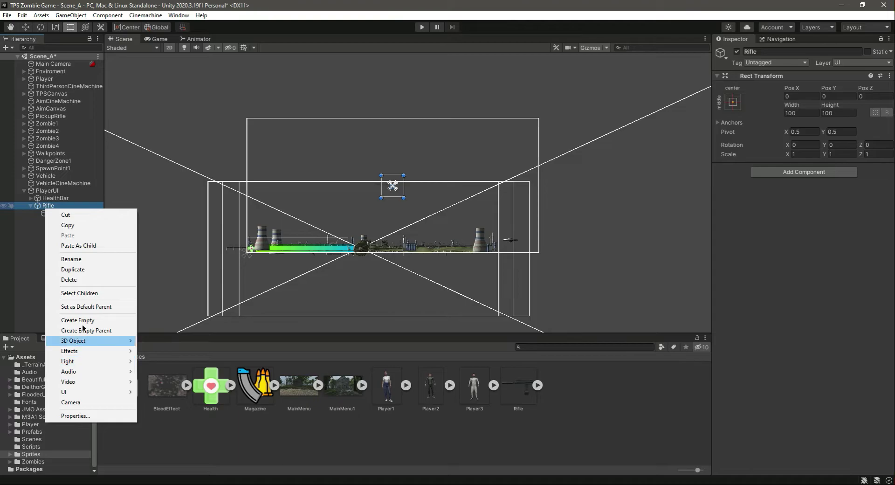
{"action": "mouse_move", "coordinate": [118, 392]}
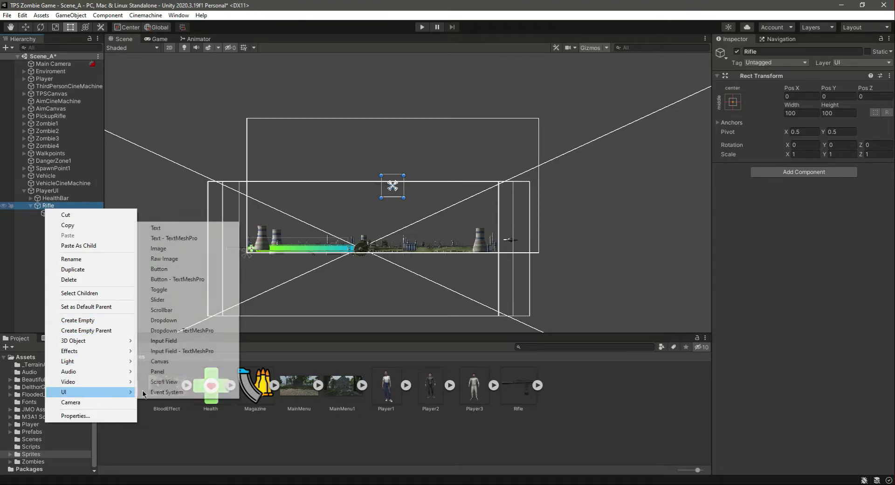
{"action": "left_click", "coordinate": [171, 231]}
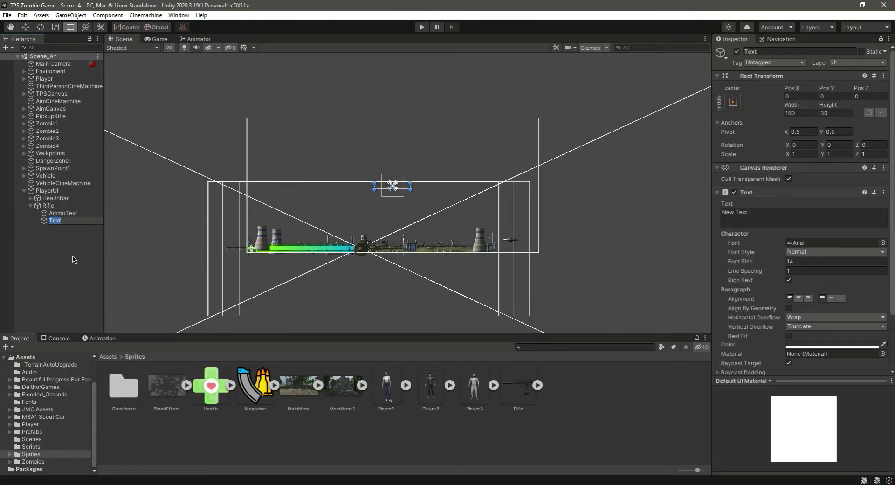
{"action": "type", "text": "MagT"}
{"action": "key", "text": "Return"}
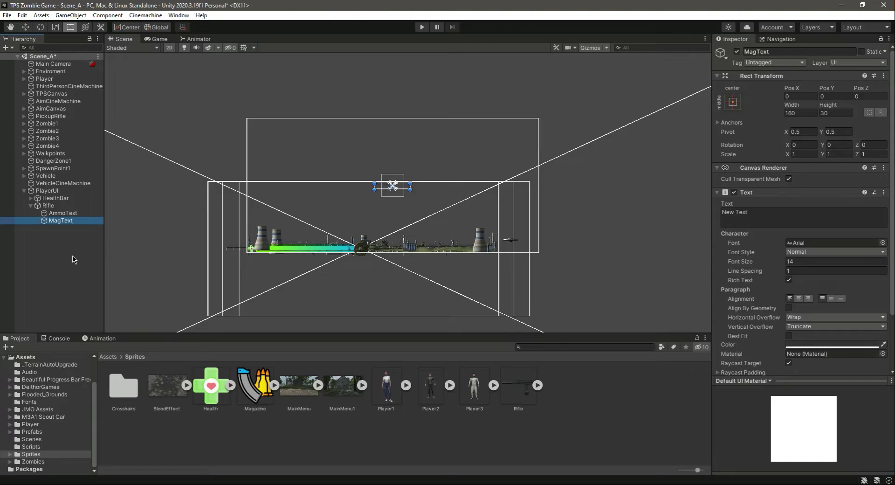
- Set the displayed text of AmmoText to "Ammo. 20"
{"action": "left_click", "coordinate": [63, 213]}
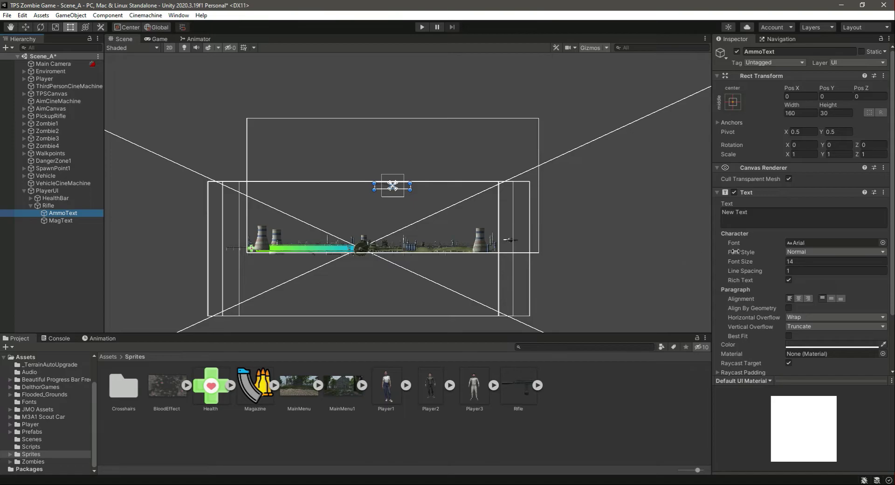
{"action": "left_click", "coordinate": [812, 218]}
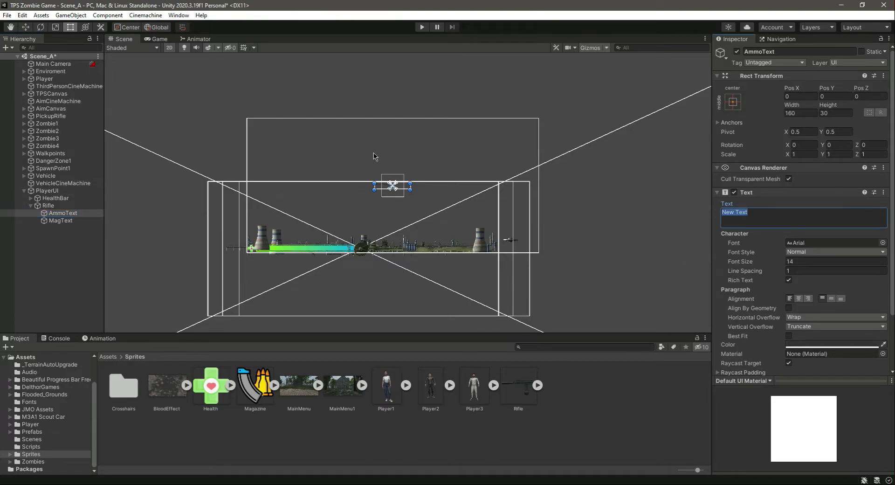
{"action": "scroll", "coordinate": [376, 156], "scroll_direction": "up", "scroll_amount": 2}
{"action": "scroll", "coordinate": [397, 189], "scroll_direction": "up", "scroll_amount": 3}
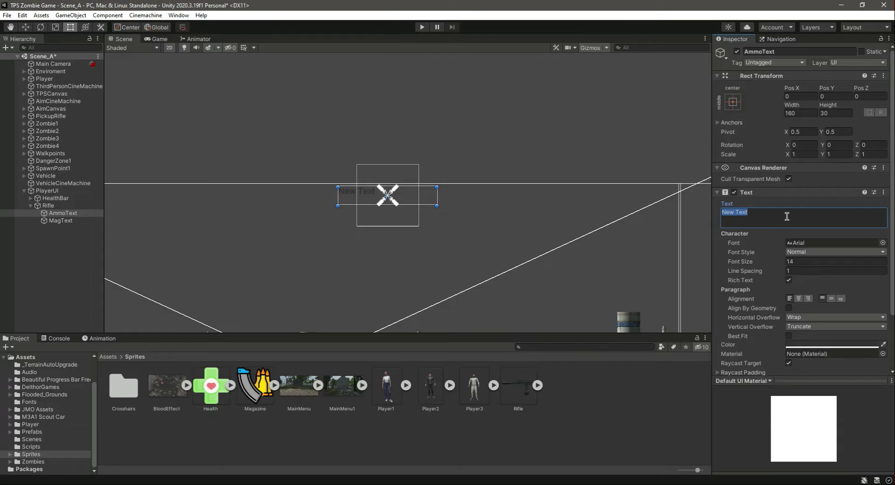
{"action": "type", "text": "Ammo. 20"}
{"action": "key", "text": "Tab"}
- Give AmmoText the Bronx-Bystreets font and set its font size to 11
{"action": "left_click", "coordinate": [883, 243]}
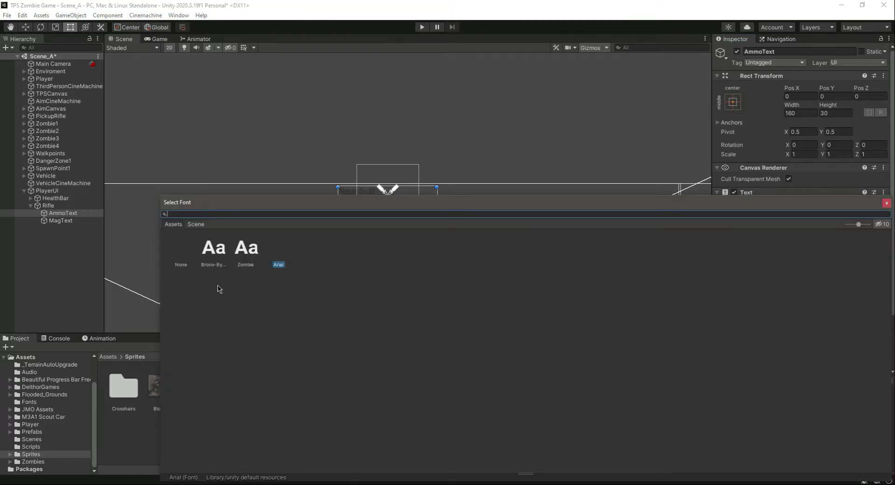
{"action": "double_click", "coordinate": [216, 255]}
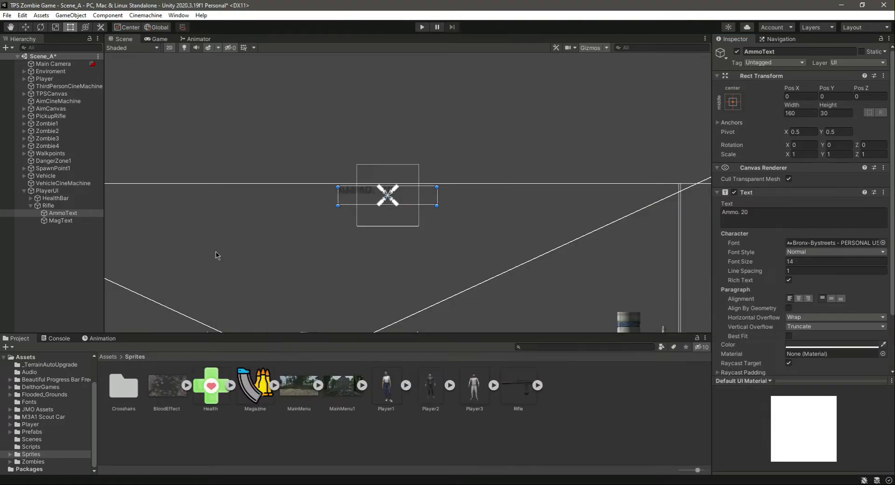
{"action": "left_click", "coordinate": [810, 263]}
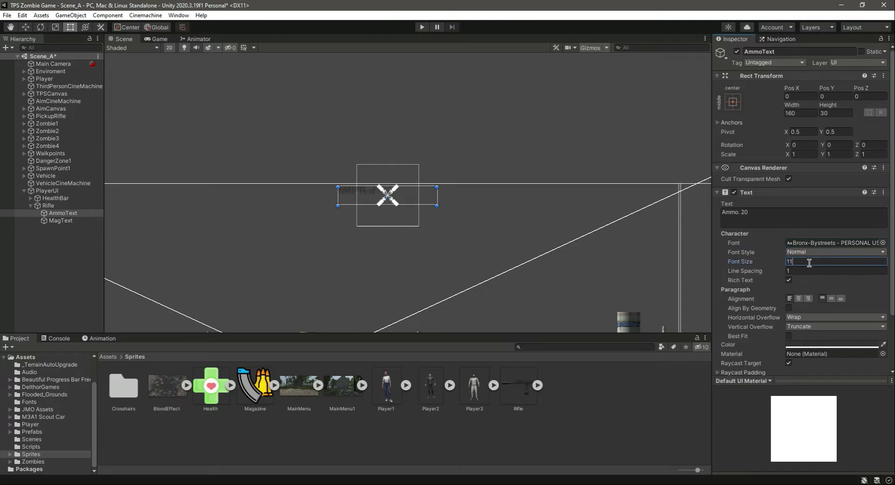
- Resize the AmmoText rectangle to a width of 88.6737 and a height of 19.3
{"action": "left_click", "coordinate": [813, 112]}
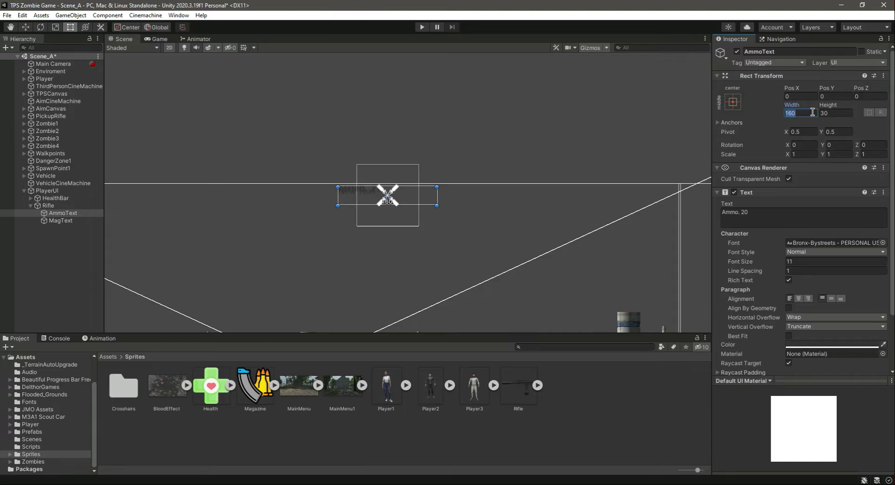
{"action": "type", "text": "99"}
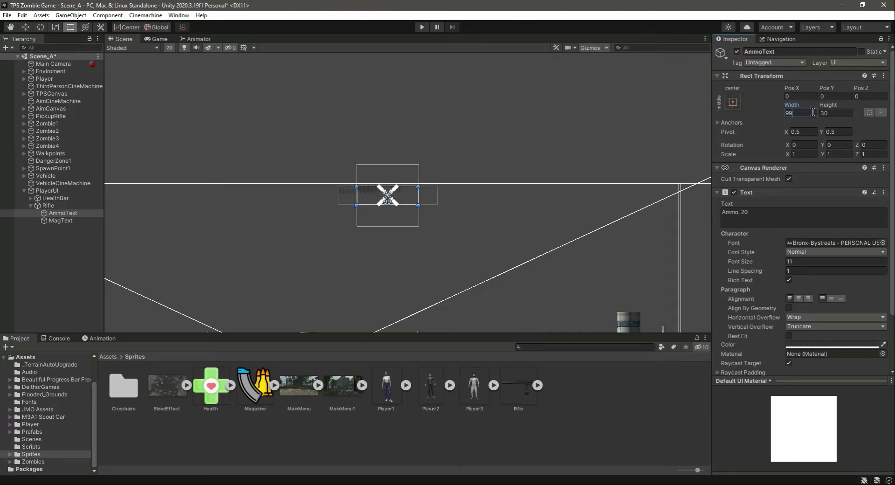
{"action": "key", "text": "BackSpace"}
{"action": "key", "text": "BackSpace"}
{"action": "type", "text": "88.6737"}
{"action": "key", "text": "Tab"}
{"action": "type", "text": "19.3"}
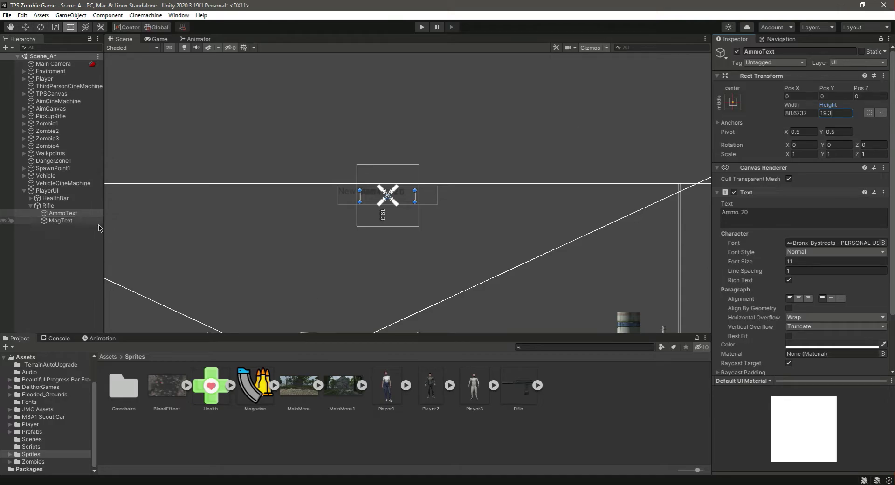
- Try to move the AmmoText element straight down, away from the crosshair
{"action": "left_click", "coordinate": [63, 213]}
{"action": "key", "text": "w"}
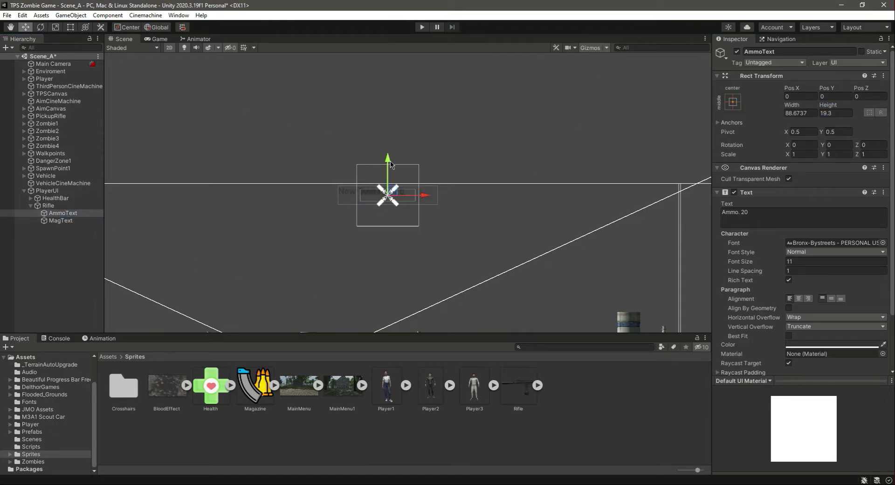
{"action": "left_click_drag", "start_coordinate": [390, 164], "coordinate": [392, 222]}
- Set the displayed text of MagText to "Magzines. 15"
{"action": "left_click", "coordinate": [61, 220]}
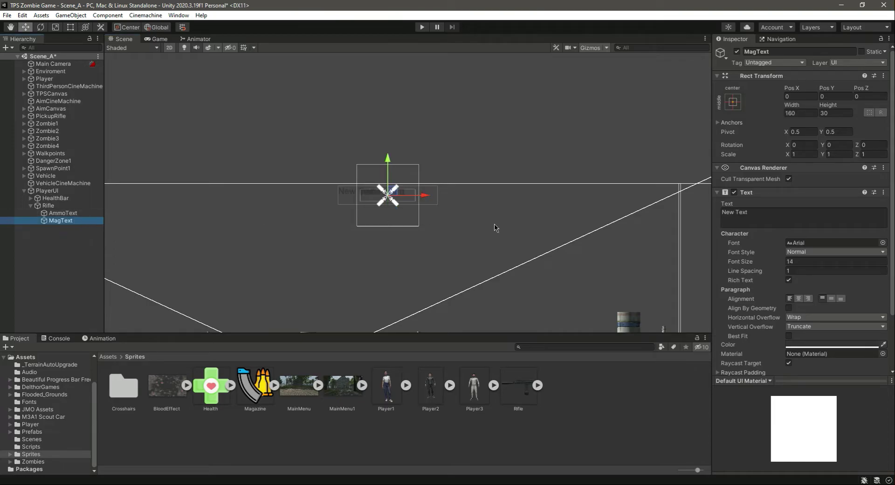
{"action": "left_click", "coordinate": [755, 219]}
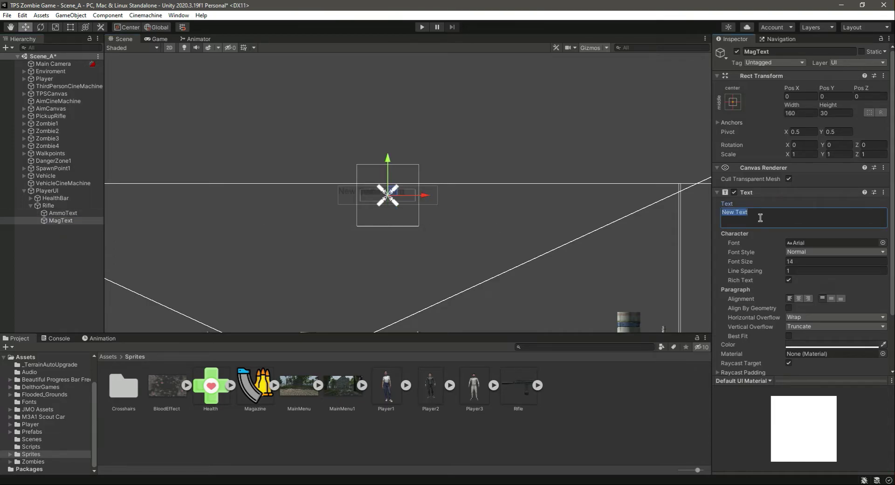
{"action": "key", "text": "BackSpace"}
{"action": "type", "text": "Magzines. 15"}
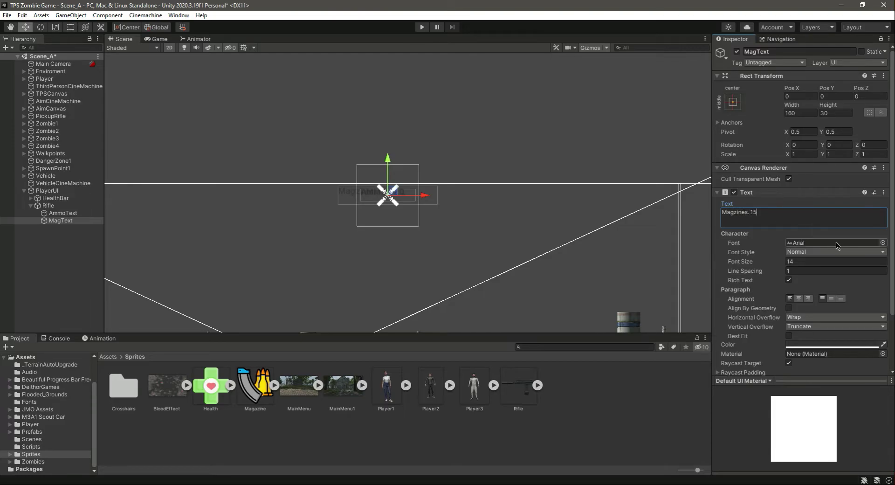
- Set MagText's font size to 11 and give it the Bronx-Bystreets font
{"action": "left_click", "coordinate": [833, 261]}
{"action": "type", "text": "11"}
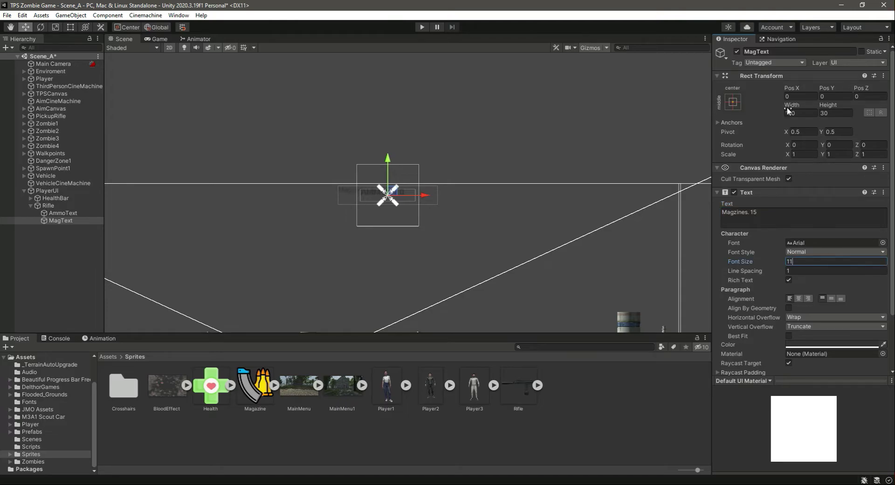
{"action": "left_click", "coordinate": [883, 243]}
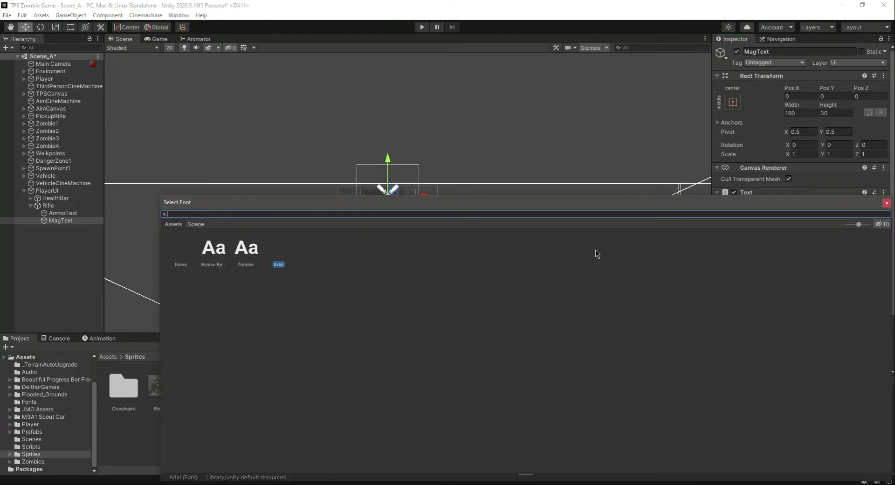
{"action": "double_click", "coordinate": [222, 254]}
- Resize the MagText rectangle to a width of 145.4952 and a height of 16.674
{"action": "left_click", "coordinate": [800, 113]}
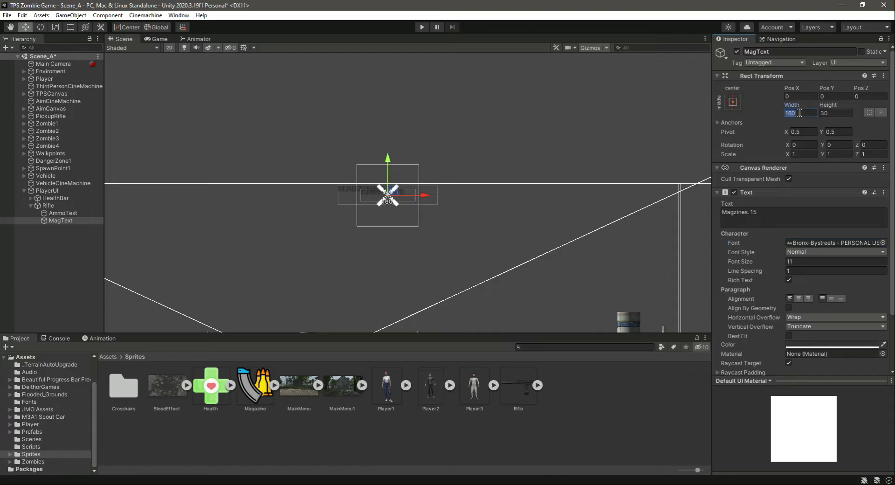
{"action": "type", "text": "145.4952"}
{"action": "key", "text": "Tab"}
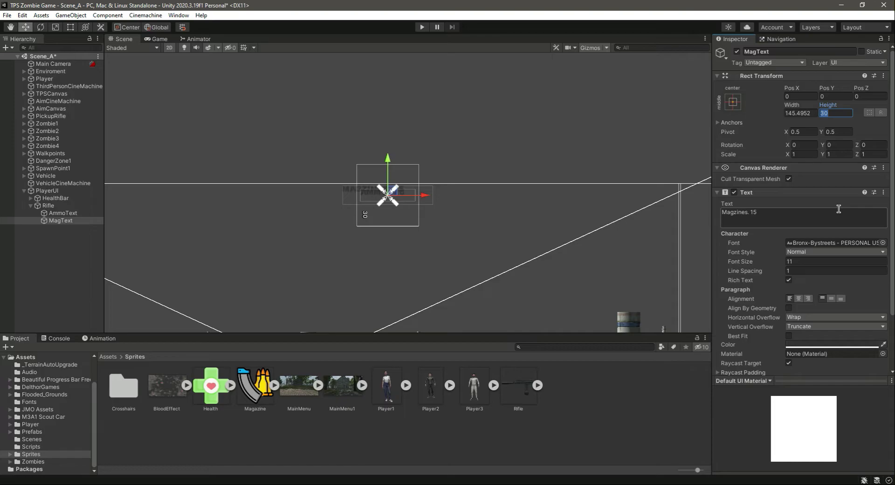
{"action": "type", "text": "16"}
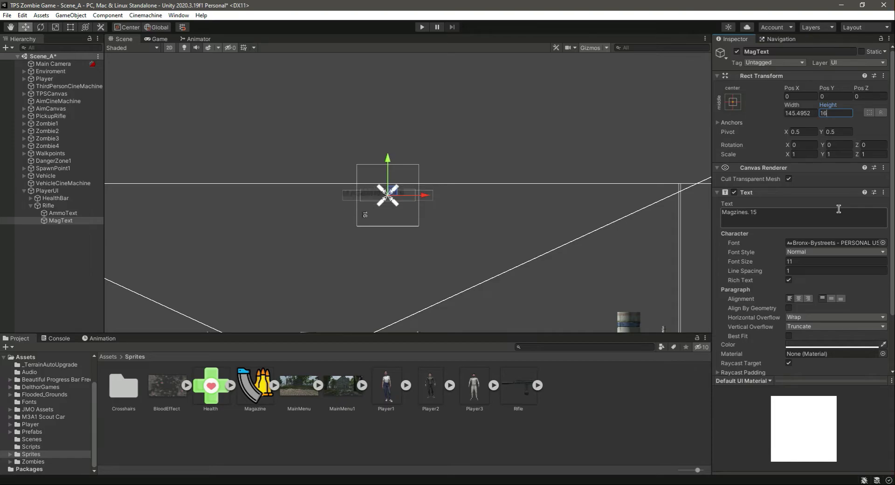
{"action": "type", "text": ".674"}
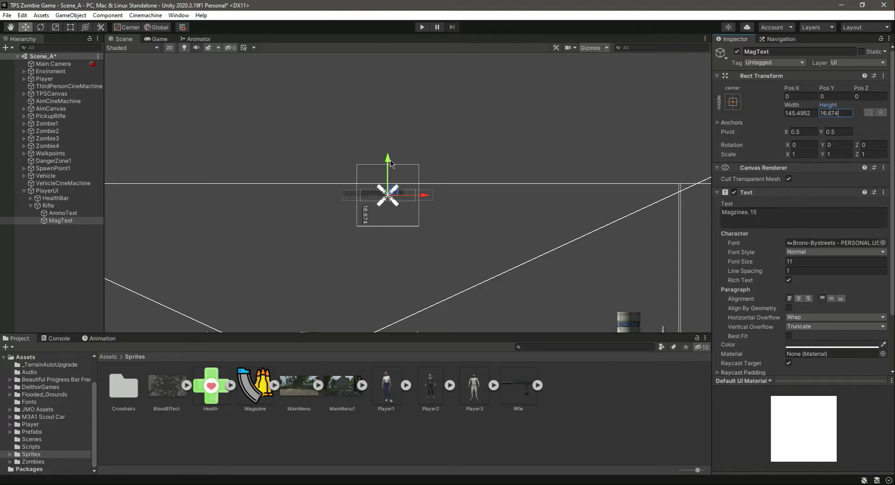
- Place MagText directly beneath AmmoText with their starting edges aligned, at about Pos X 28.5 and Pos Y -19.9
{"action": "left_click_drag", "start_coordinate": [388, 160], "coordinate": [387, 174]}
{"action": "left_click_drag", "start_coordinate": [427, 206], "coordinate": [443, 212]}
{"action": "scroll", "coordinate": [391, 205], "scroll_direction": "up", "scroll_amount": 6}
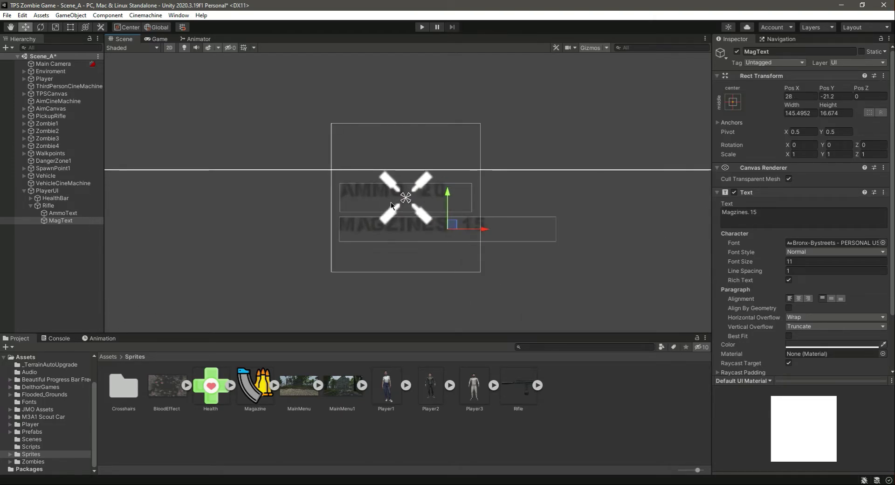
{"action": "left_click_drag", "start_coordinate": [504, 239], "coordinate": [505, 241]}
{"action": "left_click_drag", "start_coordinate": [465, 204], "coordinate": [465, 198]}
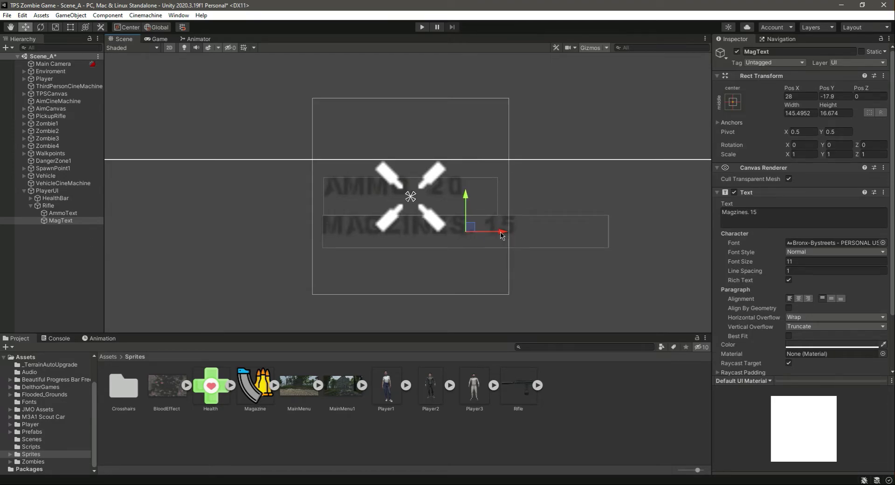
{"action": "left_click_drag", "start_coordinate": [502, 233], "coordinate": [501, 232]}
{"action": "scroll", "coordinate": [501, 233], "scroll_direction": "up", "scroll_amount": 3}
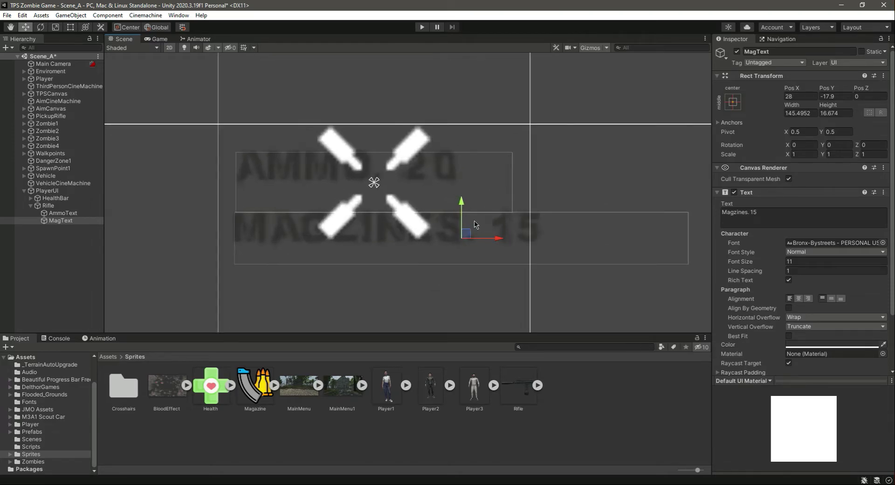
{"action": "left_click_drag", "start_coordinate": [497, 239], "coordinate": [495, 240]}
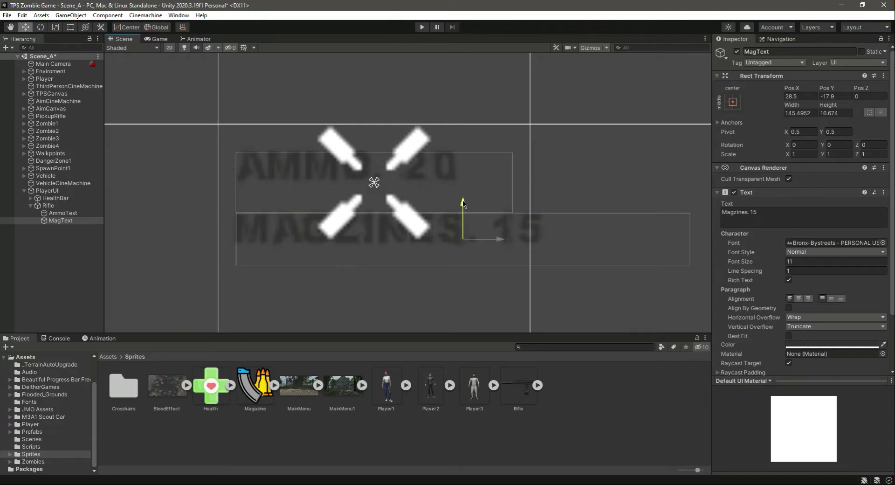
{"action": "left_click_drag", "start_coordinate": [464, 204], "coordinate": [464, 208]}
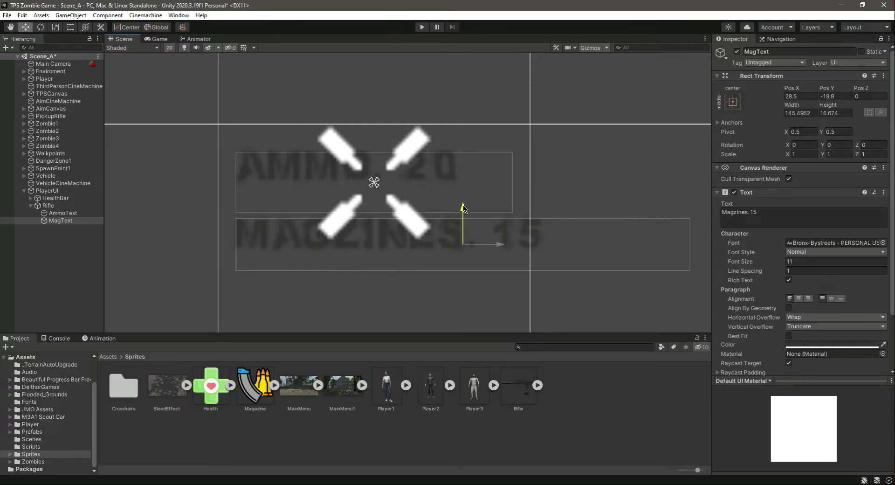
{"action": "left_click", "coordinate": [32, 255]}
{"action": "scroll", "coordinate": [398, 212], "scroll_direction": "down", "scroll_amount": 4}
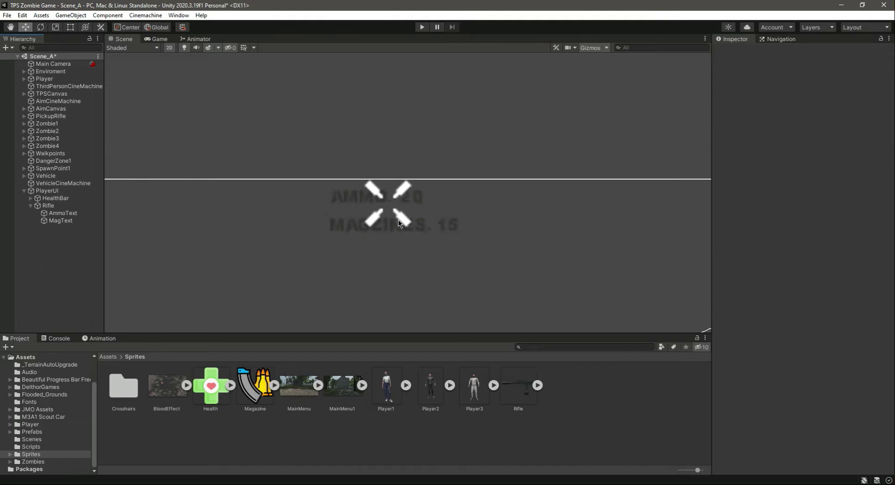
{"action": "scroll", "coordinate": [399, 223], "scroll_direction": "down", "scroll_amount": 2}
- Anchor the Rifle group to the bottom-right corner of the PlayerUI canvas and snap its position there
{"action": "left_click", "coordinate": [67, 220]}
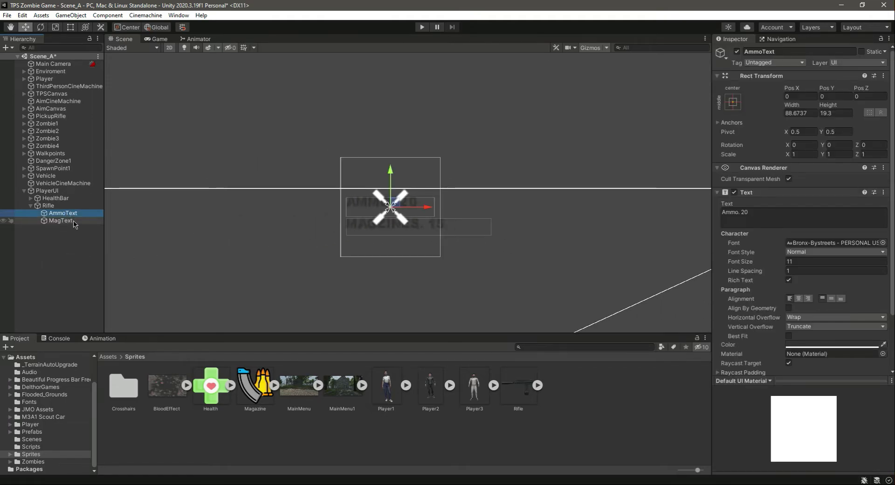
{"action": "key", "text": "Left"}
{"action": "scroll", "coordinate": [394, 227], "scroll_direction": "down", "scroll_amount": 5}
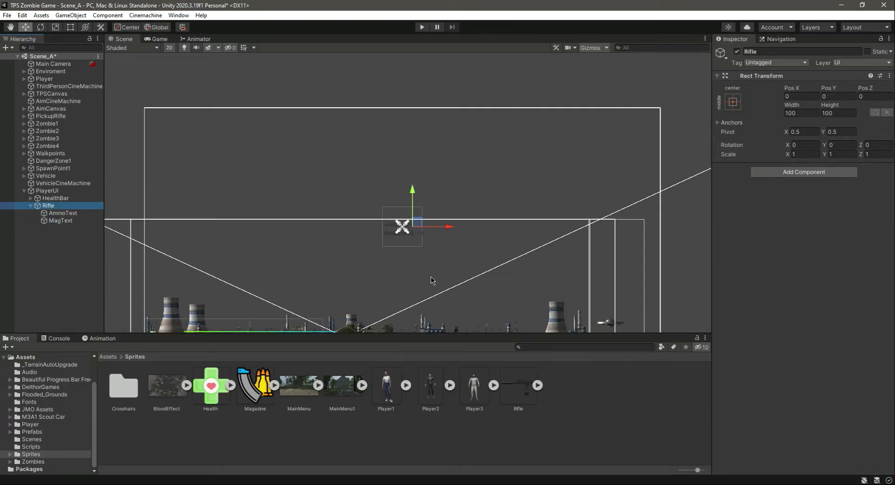
{"action": "middle_click_drag", "start_coordinate": [435, 283], "coordinate": [438, 242]}
{"action": "scroll", "coordinate": [439, 243], "scroll_direction": "down", "scroll_amount": 1}
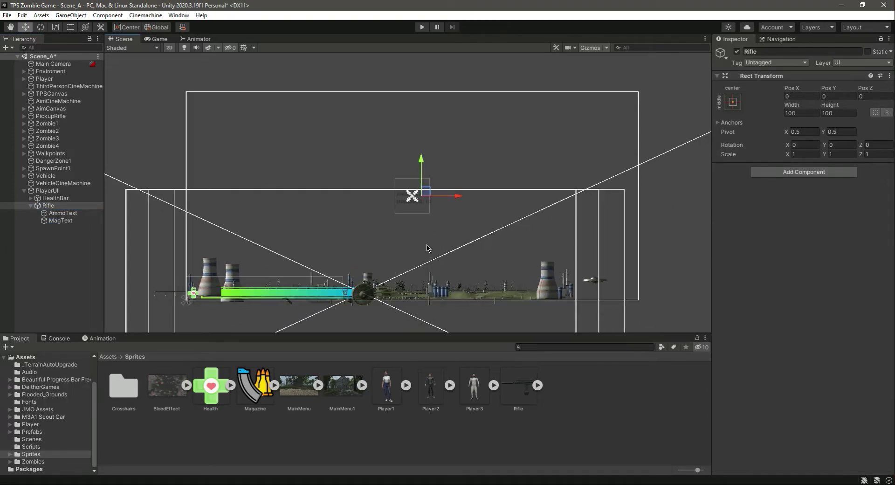
{"action": "left_click", "coordinate": [64, 244]}
{"action": "left_click", "coordinate": [55, 205]}
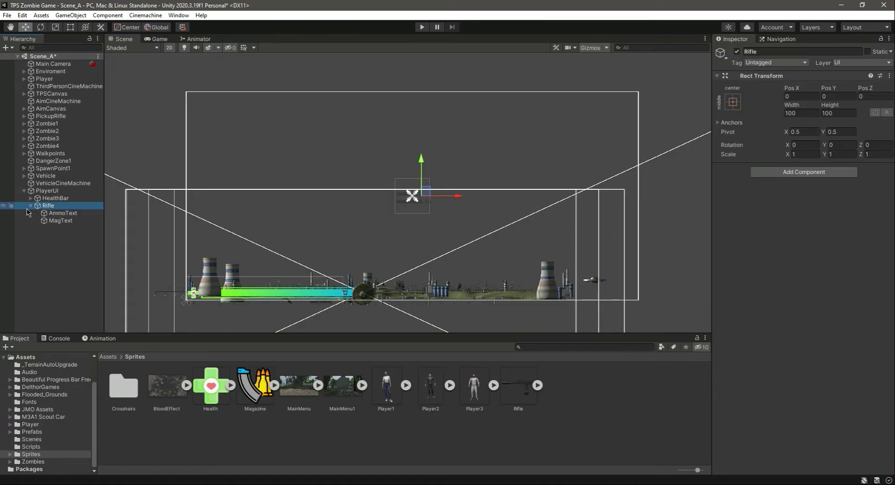
{"action": "left_click", "coordinate": [30, 206]}
{"action": "left_click", "coordinate": [58, 206], "text": "ctrl"}
{"action": "left_click", "coordinate": [52, 198]}
{"action": "left_click", "coordinate": [49, 205]}
{"action": "middle_click_drag", "start_coordinate": [526, 302], "coordinate": [522, 248]}
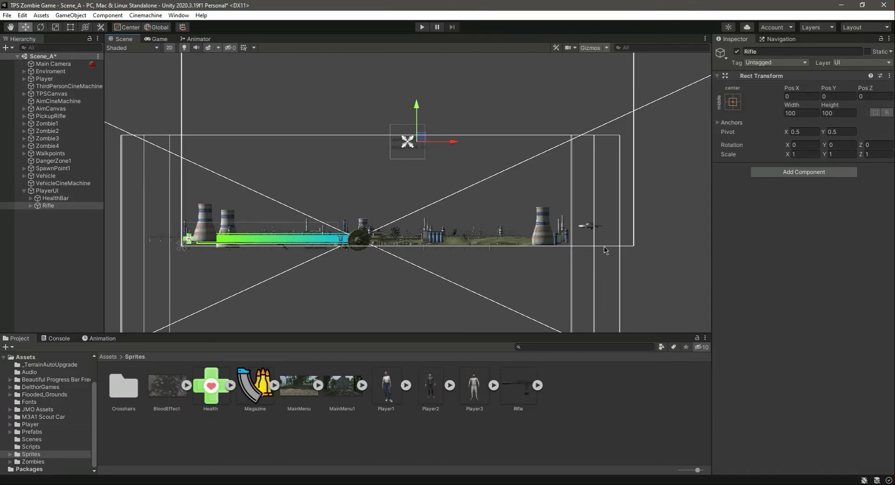
{"action": "left_click", "coordinate": [732, 101]}
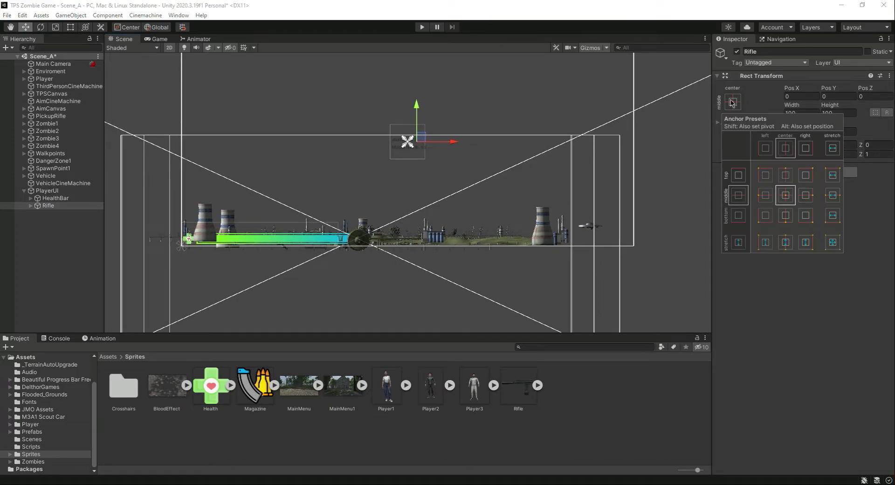
{"action": "left_click", "coordinate": [806, 223], "text": "alt"}
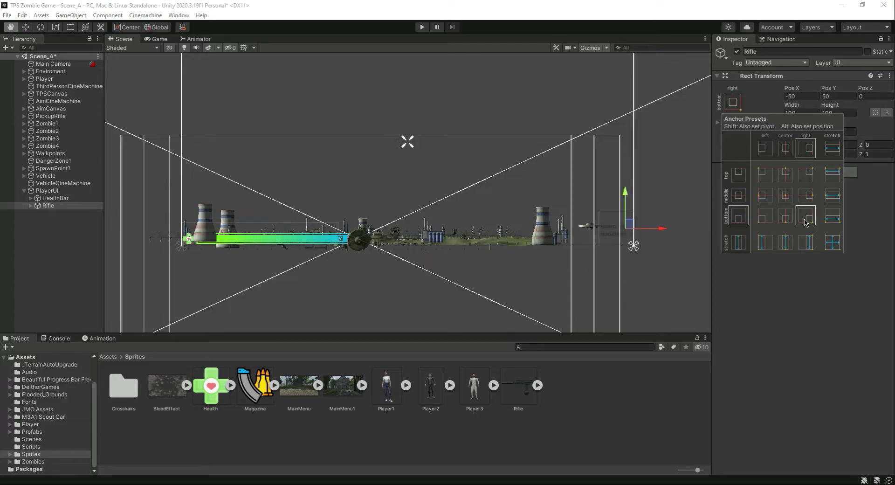
{"action": "left_click", "coordinate": [809, 314]}
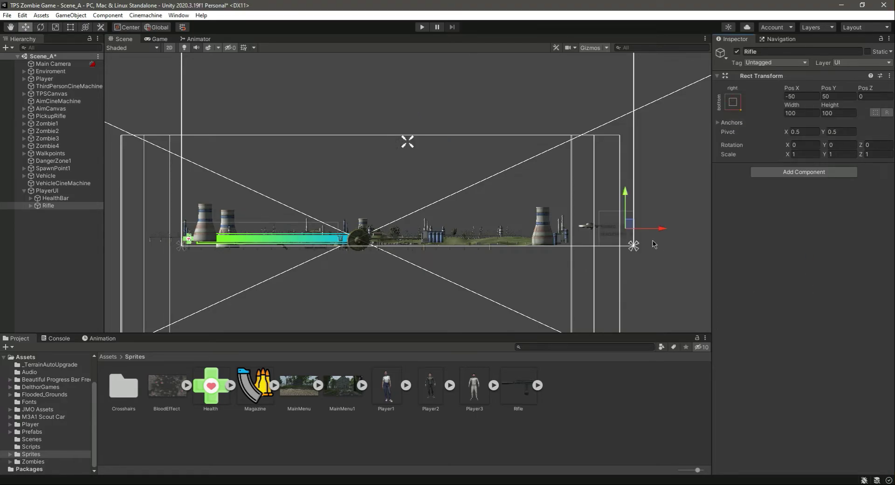
- Check the ammo and magazine text's corner placement in a maximized Game view, and return to the Scene view
{"action": "left_click", "coordinate": [156, 39]}
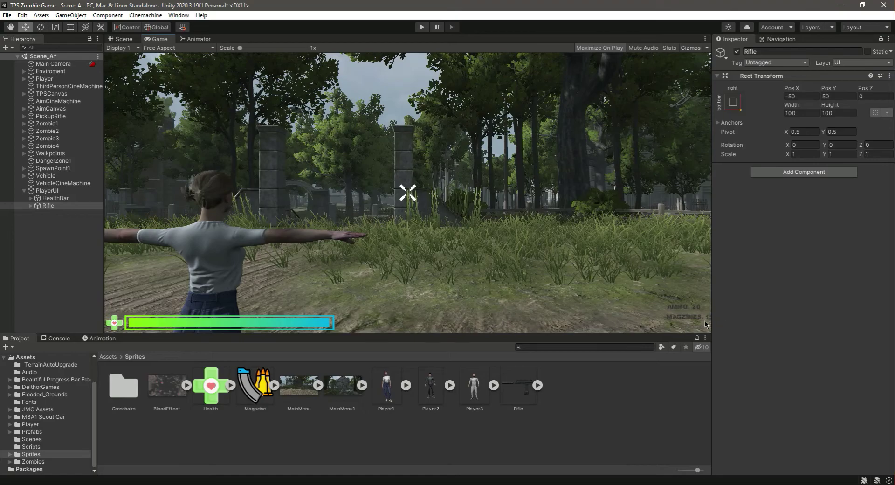
{"action": "left_click", "coordinate": [704, 41]}
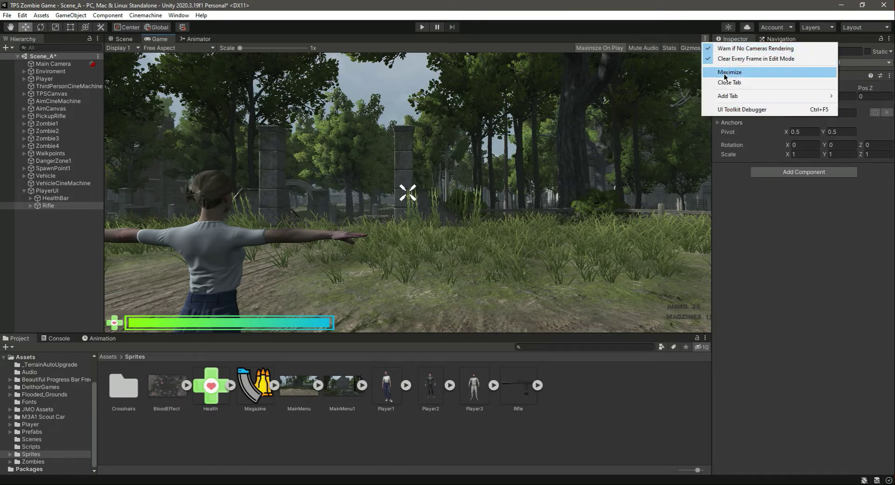
{"action": "left_click", "coordinate": [728, 75]}
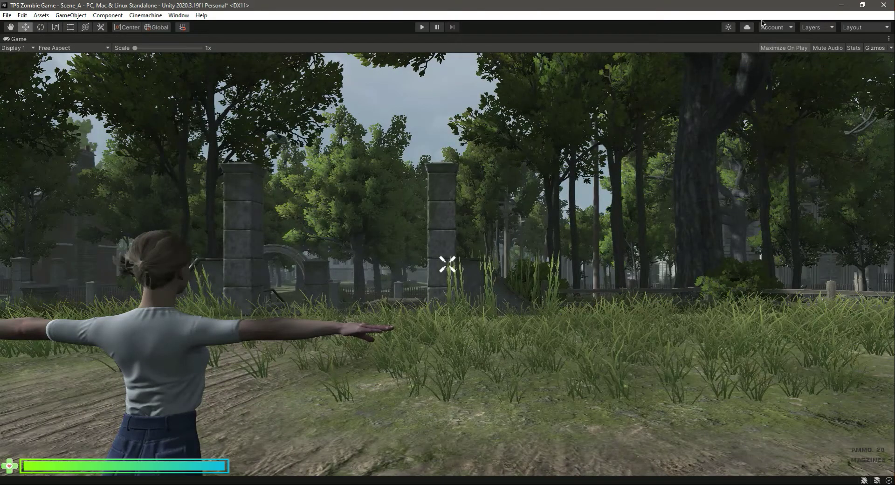
{"action": "left_click", "coordinate": [890, 38]}
{"action": "left_click", "coordinate": [793, 73]}
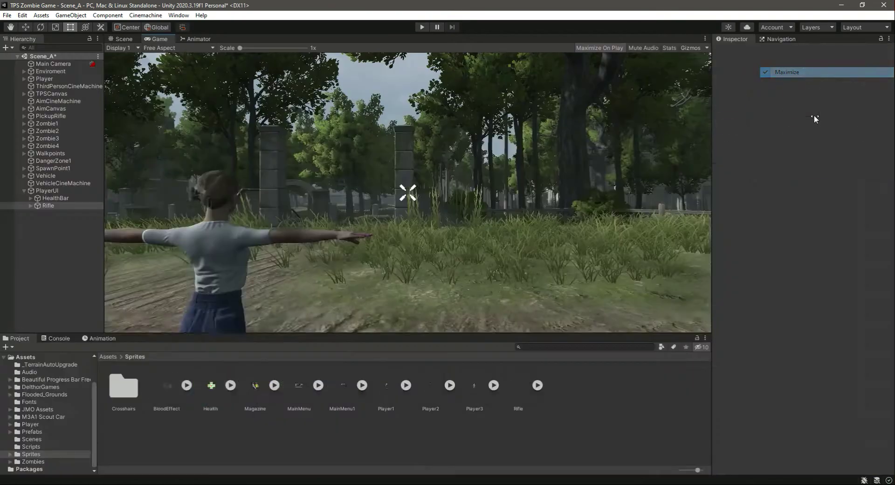
{"action": "left_click", "coordinate": [122, 40]}
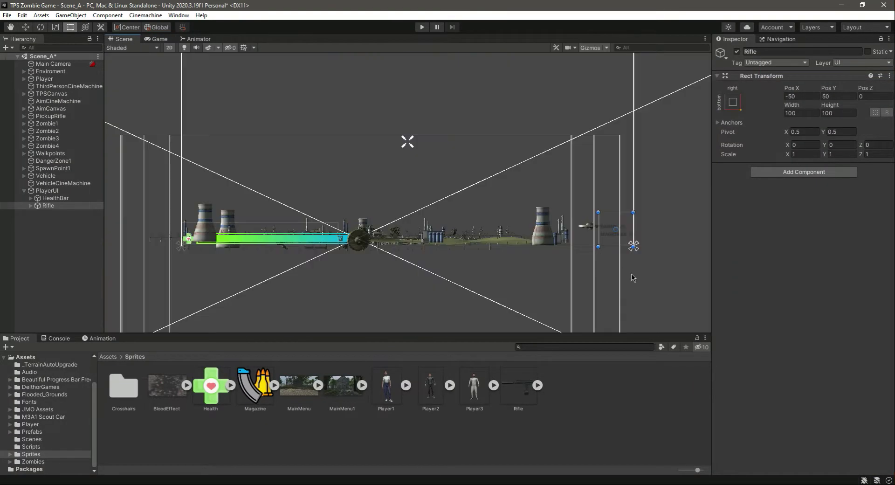
- Shift the Rifle group beside the health bar and lower it to about Pos Y 26.3 to line up their heights
{"action": "key", "text": "w"}
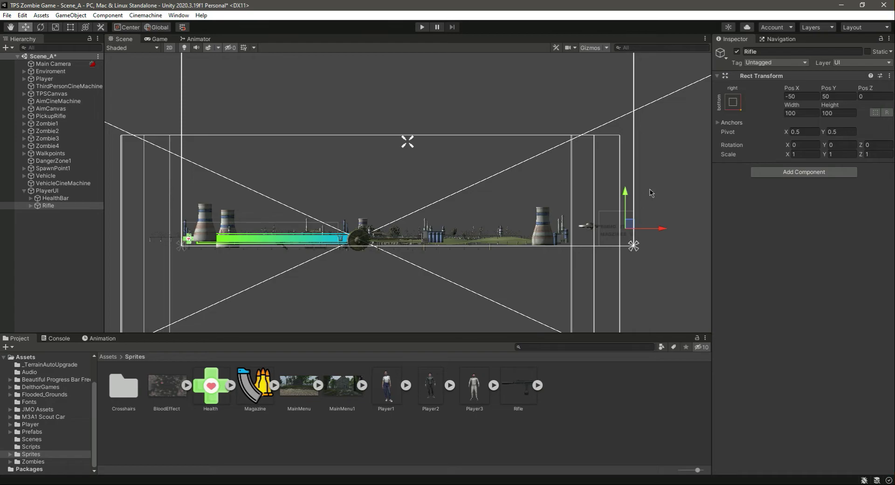
{"action": "left_click_drag", "start_coordinate": [626, 193], "coordinate": [626, 196]}
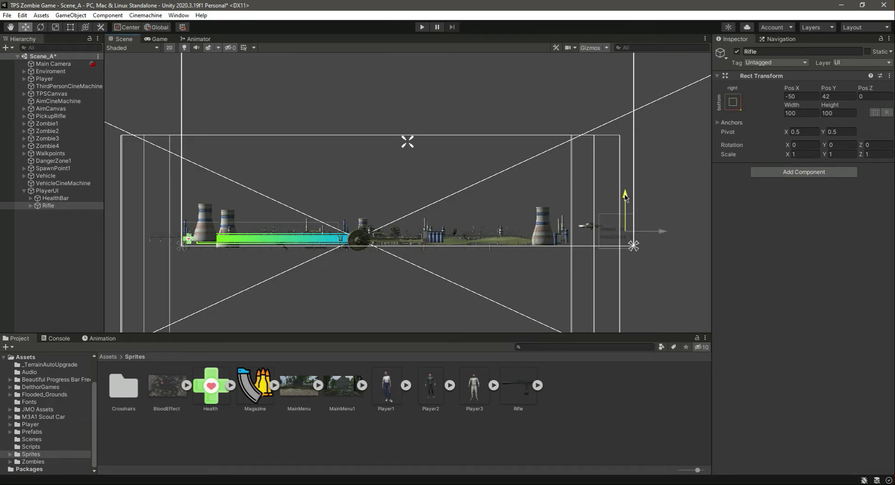
{"action": "left_click_drag", "start_coordinate": [625, 197], "coordinate": [626, 200]}
{"action": "left_click_drag", "start_coordinate": [664, 237], "coordinate": [415, 234]}
{"action": "scroll", "coordinate": [338, 226], "scroll_direction": "up", "scroll_amount": 6}
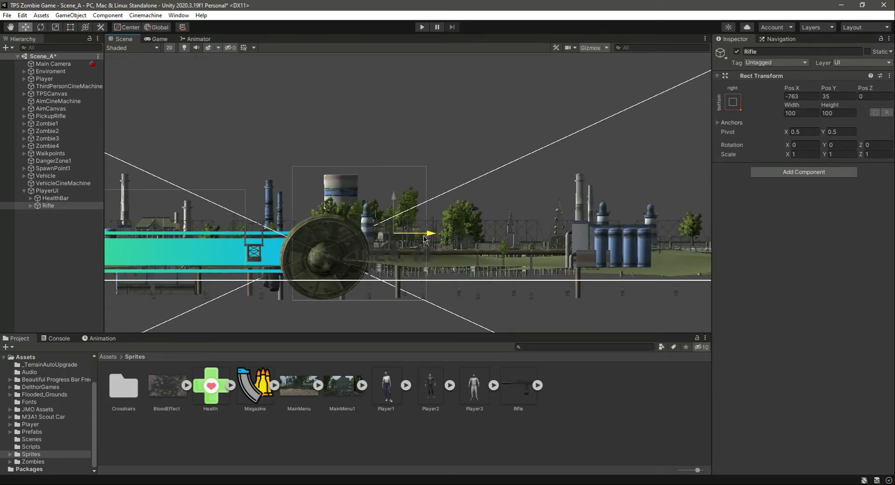
{"action": "left_click_drag", "start_coordinate": [432, 239], "coordinate": [367, 236]}
{"action": "left_click_drag", "start_coordinate": [332, 197], "coordinate": [329, 207]}
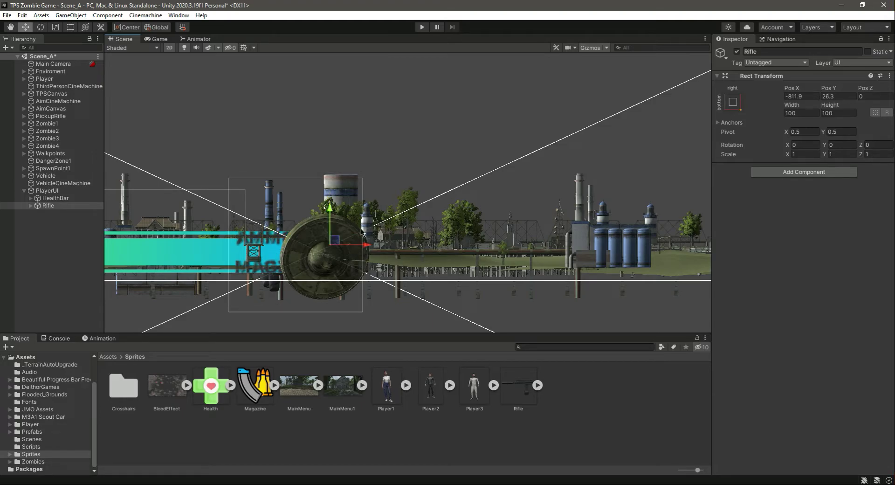
- Move the Rifle group horizontally back to the canvas's bottom-right corner, at about Pos X -70, and check it in the Game view
{"action": "left_click_drag", "start_coordinate": [368, 245], "coordinate": [589, 247]}
{"action": "scroll", "coordinate": [583, 280], "scroll_direction": "down", "scroll_amount": 6}
{"action": "middle_click_drag", "start_coordinate": [634, 290], "coordinate": [533, 296]}
{"action": "middle_click_drag", "start_coordinate": [617, 303], "coordinate": [523, 312]}
{"action": "middle_click_drag", "start_coordinate": [583, 314], "coordinate": [546, 314]}
{"action": "scroll", "coordinate": [545, 312], "scroll_direction": "down", "scroll_amount": 5}
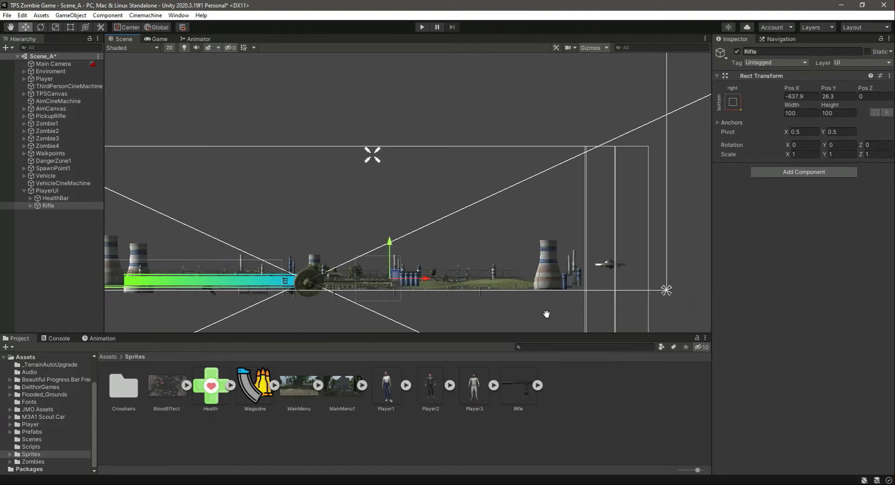
{"action": "left_click_drag", "start_coordinate": [477, 293], "coordinate": [651, 297]}
{"action": "left_click", "coordinate": [159, 39]}
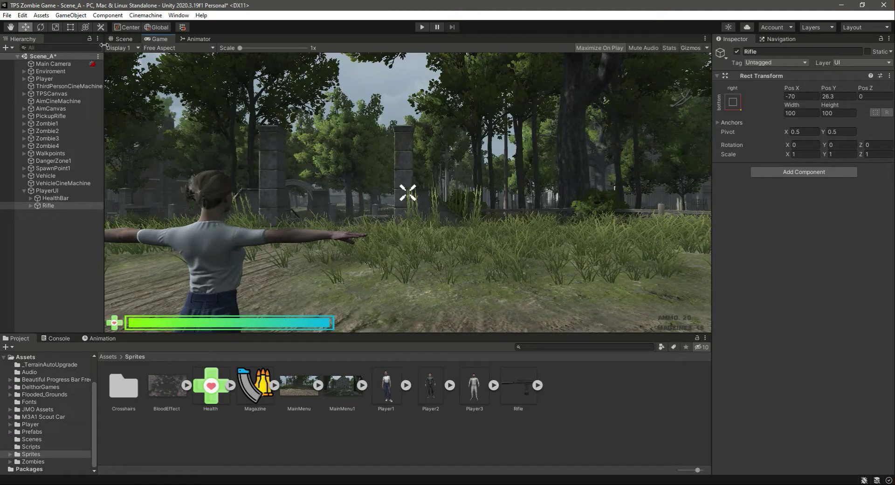
{"action": "left_click", "coordinate": [122, 39]}
- Add a UI Image as a child of the PlayerUI canvas
{"action": "left_click", "coordinate": [48, 191]}
{"action": "right_click", "coordinate": [49, 193]}
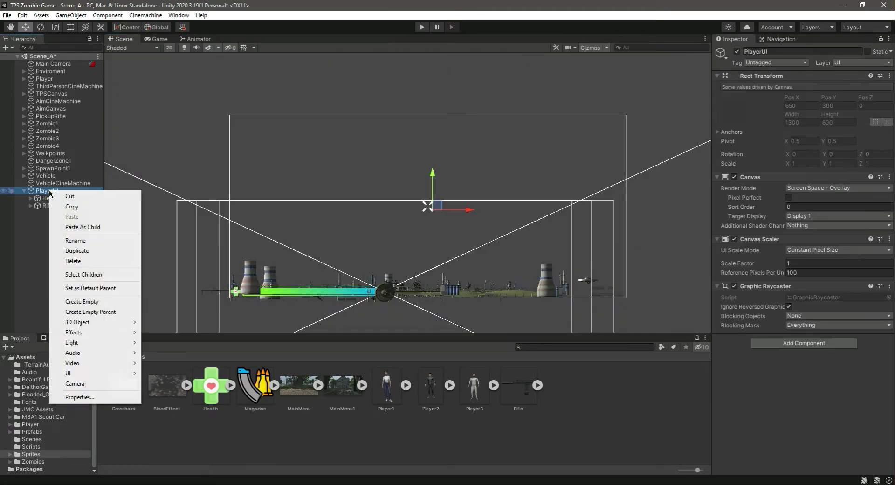
{"action": "mouse_move", "coordinate": [105, 373]}
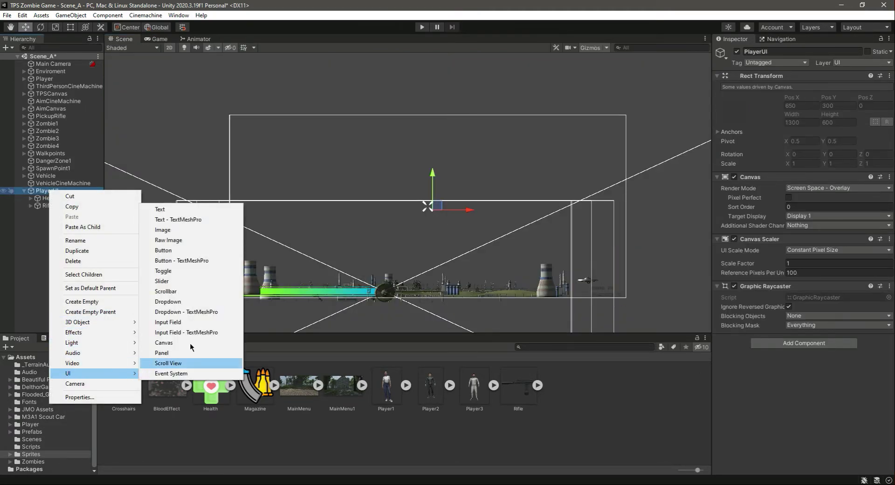
{"action": "left_click", "coordinate": [171, 230]}
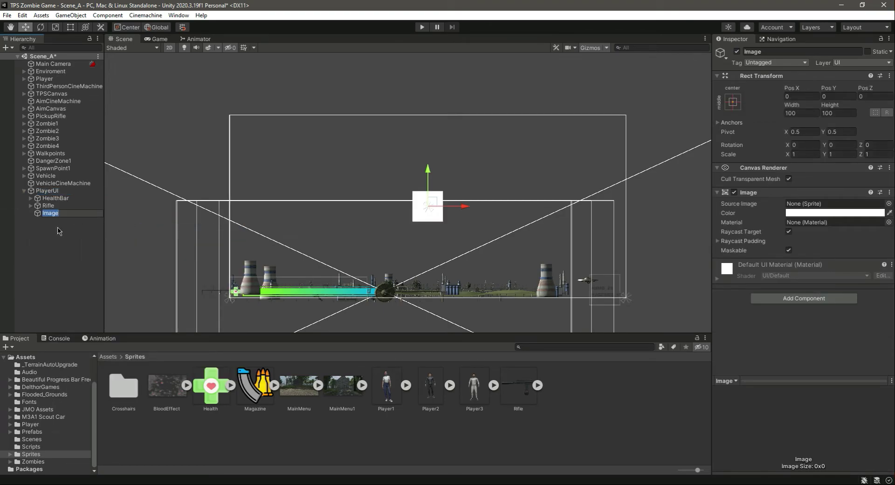
{"action": "left_click", "coordinate": [52, 214]}
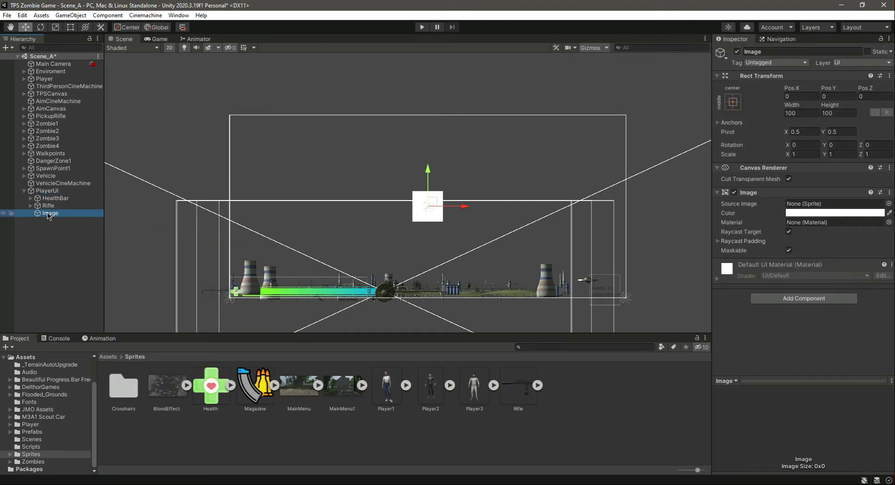
- Assign the Magazine sprite as the new image's source and rename the image RifleProfile
{"action": "left_click_drag", "start_coordinate": [261, 385], "coordinate": [835, 203]}
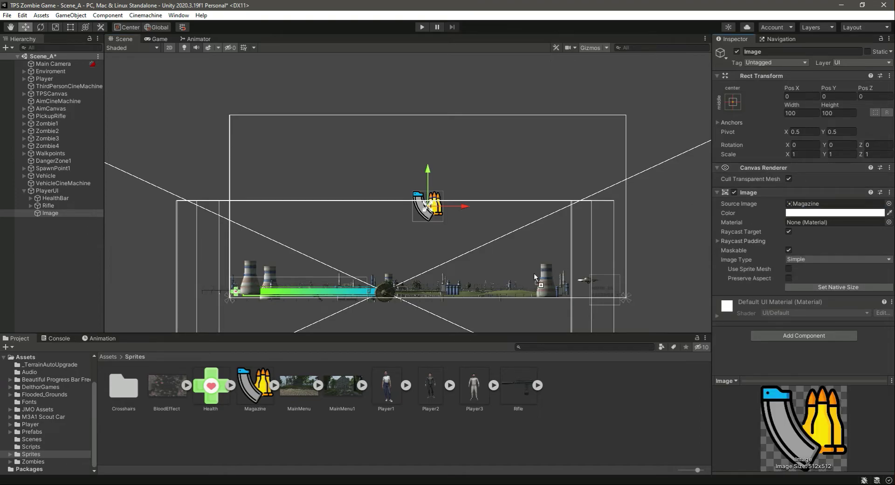
{"action": "left_click", "coordinate": [783, 51]}
{"action": "type", "text": "RifleProfile"}
{"action": "key", "text": "Return"}
- Move the RifleProfile image beside the ammo and magazine text, to about Pos X 483 and Pos Y -270
{"action": "left_click", "coordinate": [69, 215]}
{"action": "left_click_drag", "start_coordinate": [463, 209], "coordinate": [611, 212]}
{"action": "left_click_drag", "start_coordinate": [575, 178], "coordinate": [576, 247]}
{"action": "scroll", "coordinate": [623, 316], "scroll_direction": "up", "scroll_amount": 2}
{"action": "scroll", "coordinate": [623, 316], "scroll_direction": "up", "scroll_amount": 4}
{"action": "left_click", "coordinate": [587, 48]}
{"action": "scroll", "coordinate": [578, 262], "scroll_direction": "up", "scroll_amount": 5}
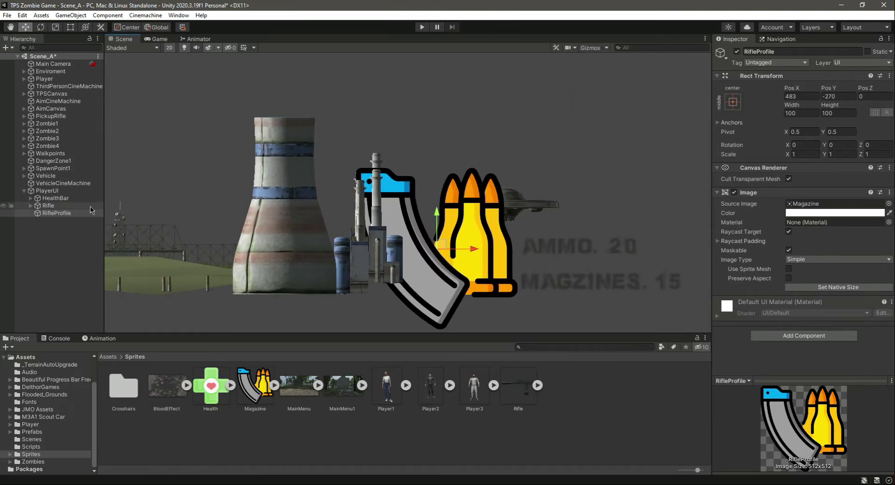
- Shrink the RifleProfile image to about 37 by 31 next to the ammo text, and check it in the Game view
{"action": "left_click", "coordinate": [71, 28]}
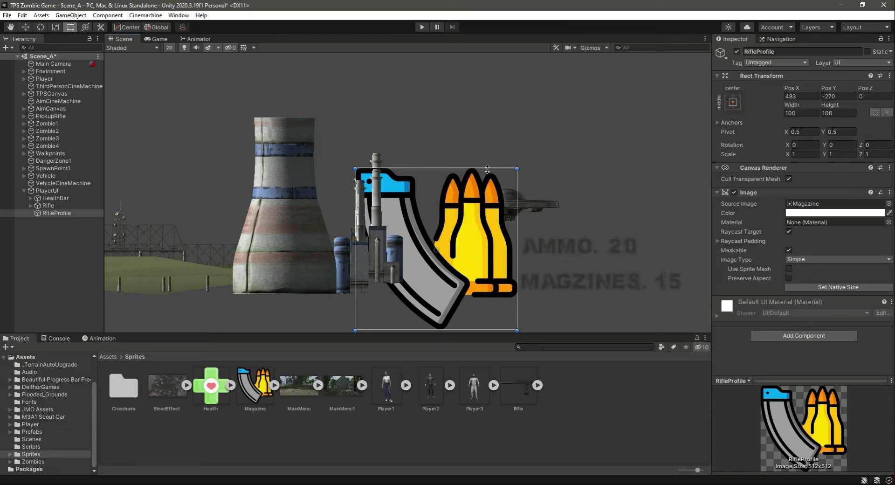
{"action": "left_click_drag", "start_coordinate": [489, 169], "coordinate": [500, 239]}
{"action": "left_click_drag", "start_coordinate": [501, 331], "coordinate": [507, 290]}
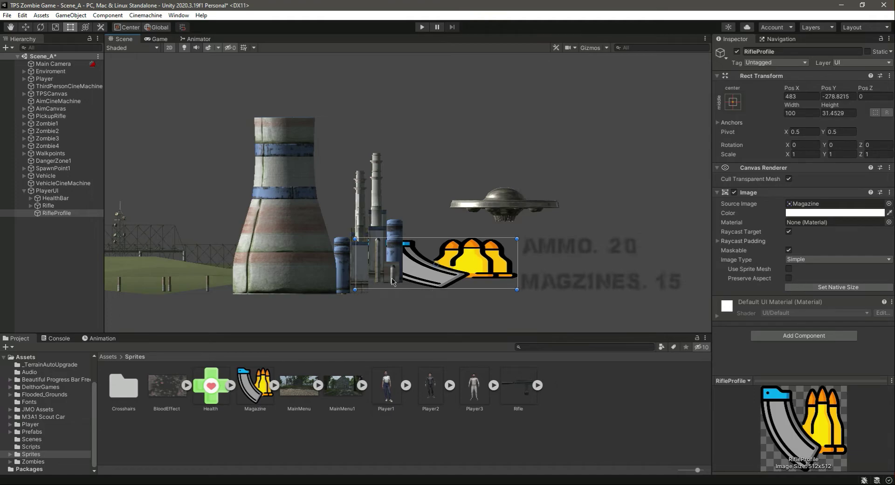
{"action": "left_click_drag", "start_coordinate": [355, 271], "coordinate": [457, 265]}
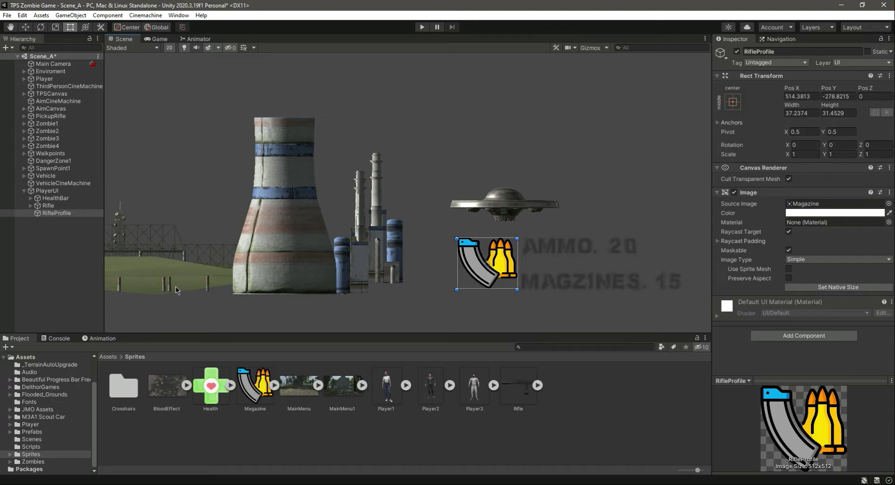
{"action": "left_click", "coordinate": [42, 261]}
{"action": "left_click", "coordinate": [157, 39]}
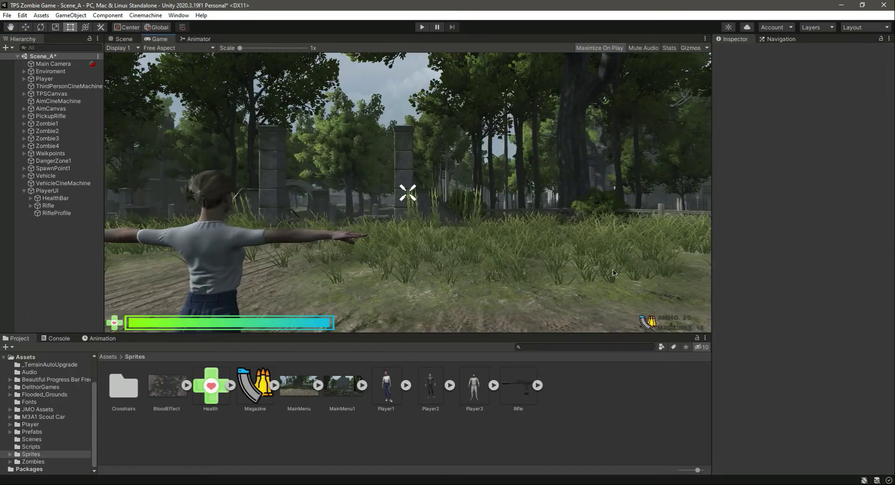
{"action": "left_click", "coordinate": [131, 40]}
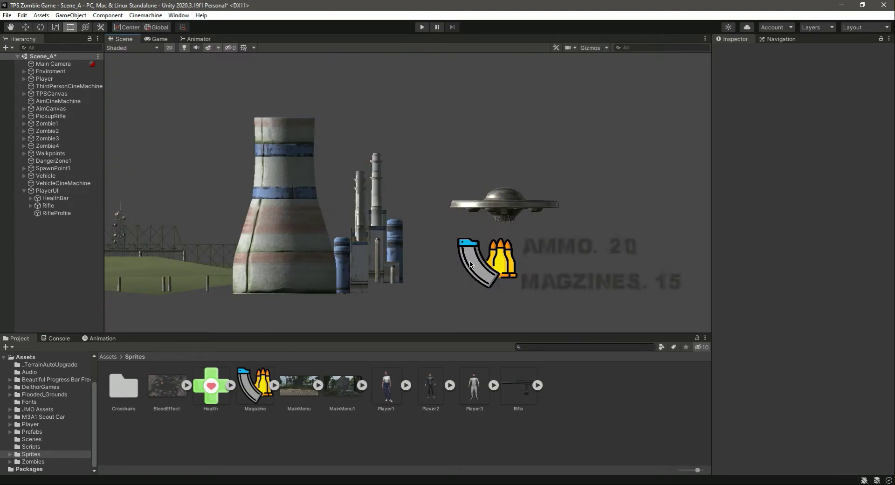
- Enlarge the RifleProfile image to about 44 wide and 40 high, and save the scene
{"action": "left_click", "coordinate": [57, 213]}
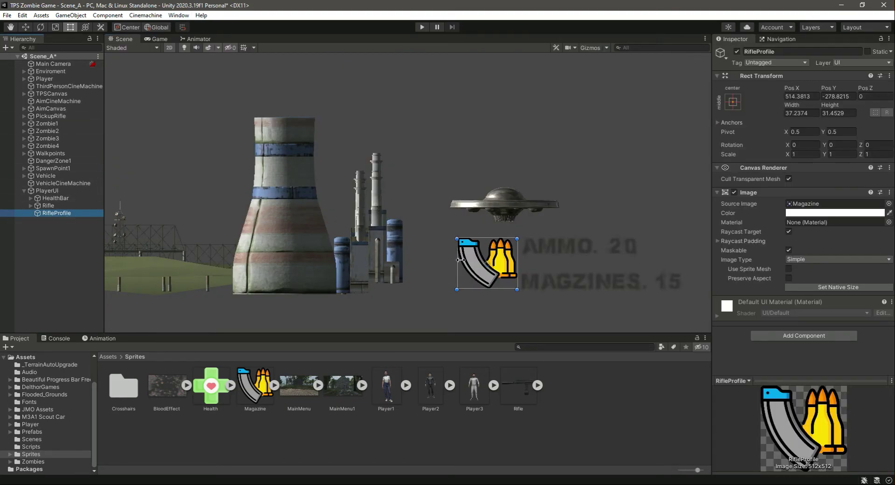
{"action": "left_click_drag", "start_coordinate": [460, 260], "coordinate": [446, 263]}
{"action": "key", "text": "ctrl+z"}
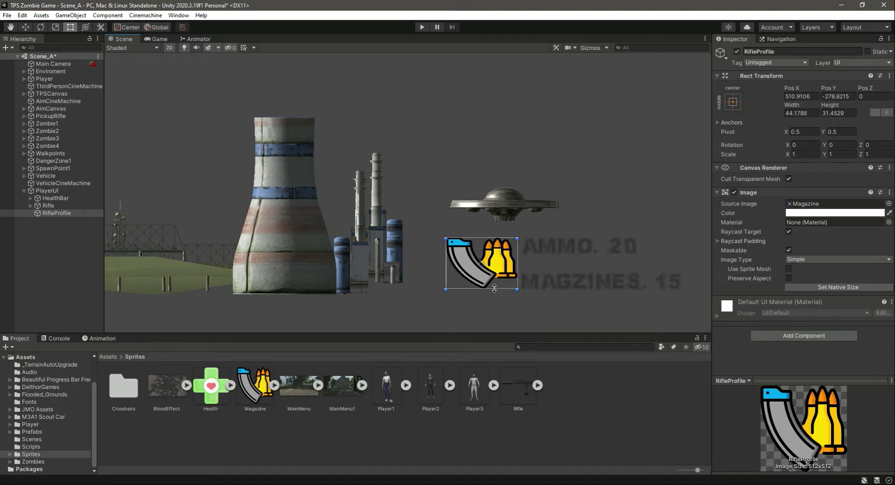
{"action": "left_click_drag", "start_coordinate": [494, 288], "coordinate": [498, 301]}
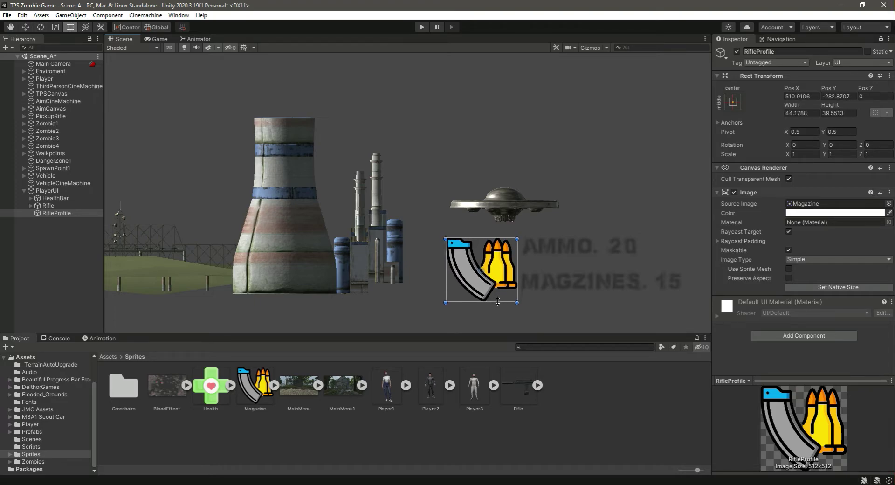
{"action": "key", "text": "ctrl+s"}
- Check the resized RifleProfile image's placement in a maximized Game view, and return to the Scene view
{"action": "left_click", "coordinate": [160, 39]}
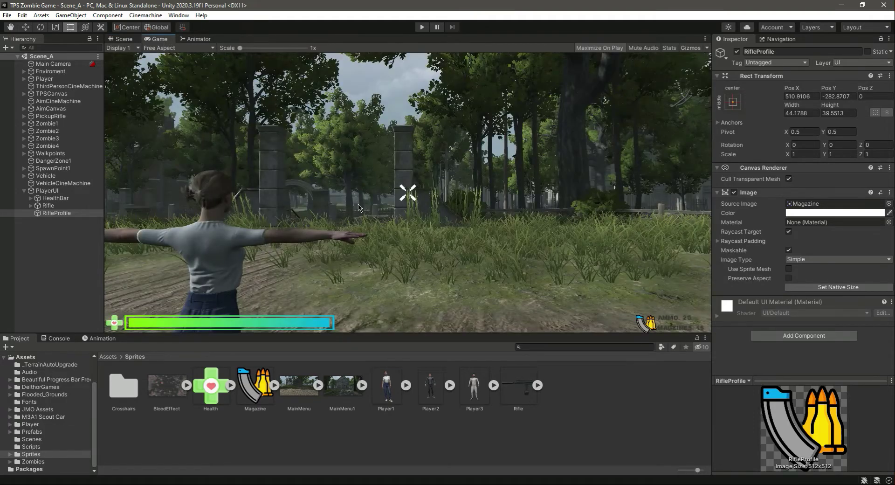
{"action": "left_click", "coordinate": [705, 39]}
{"action": "left_click", "coordinate": [730, 75]}
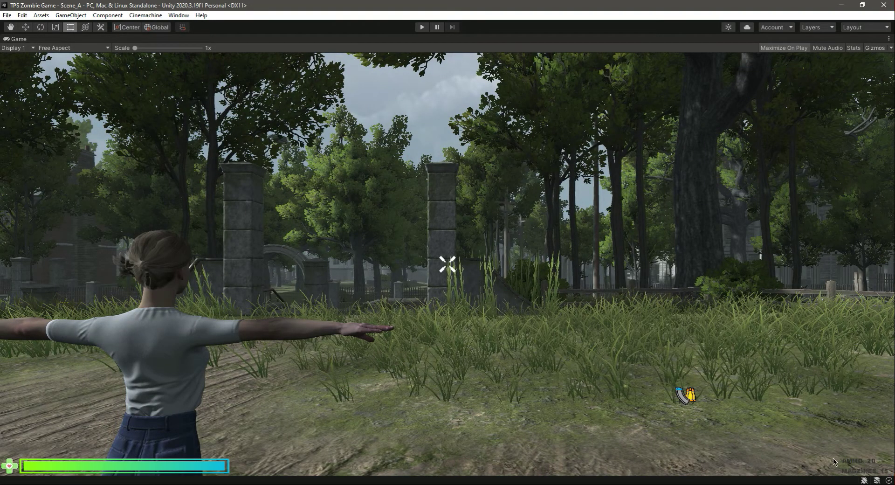
{"action": "left_click", "coordinate": [887, 40]}
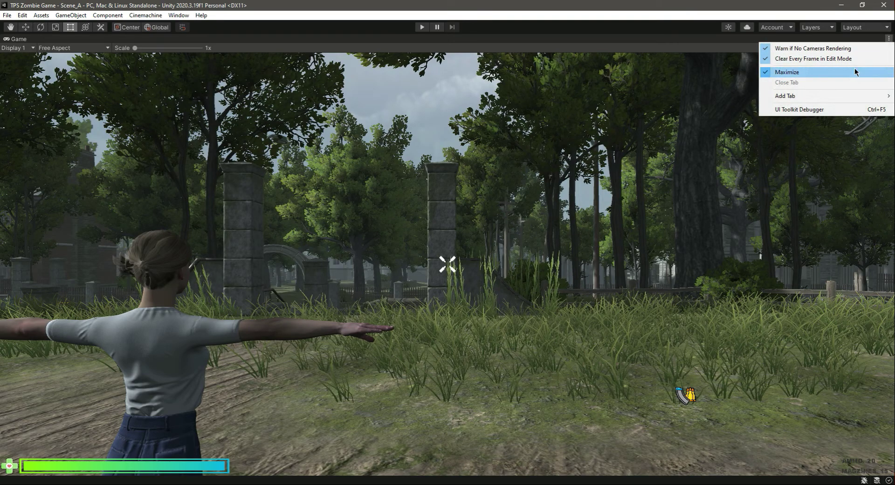
{"action": "left_click", "coordinate": [799, 70]}
{"action": "left_click", "coordinate": [120, 38]}
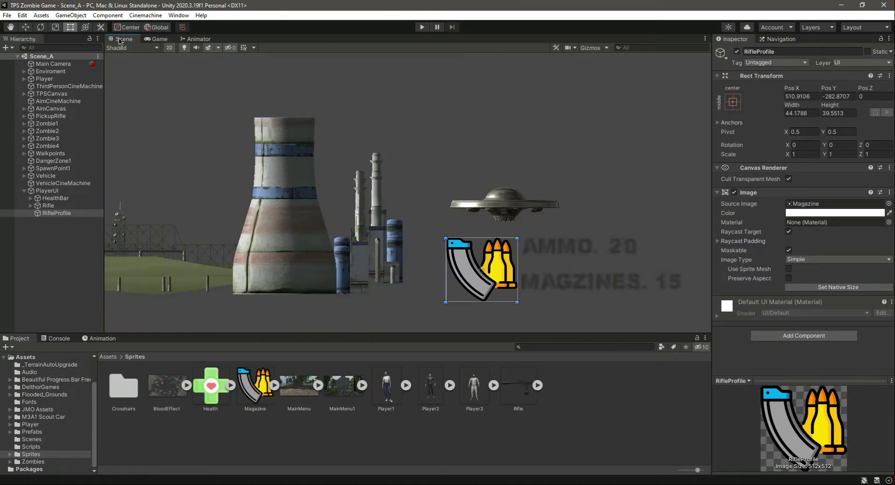
- Anchor and snap the RifleProfile image to the canvas's bottom-right corner, and shift it beside the ammo text at about Pos X -142
{"action": "left_click", "coordinate": [733, 102]}
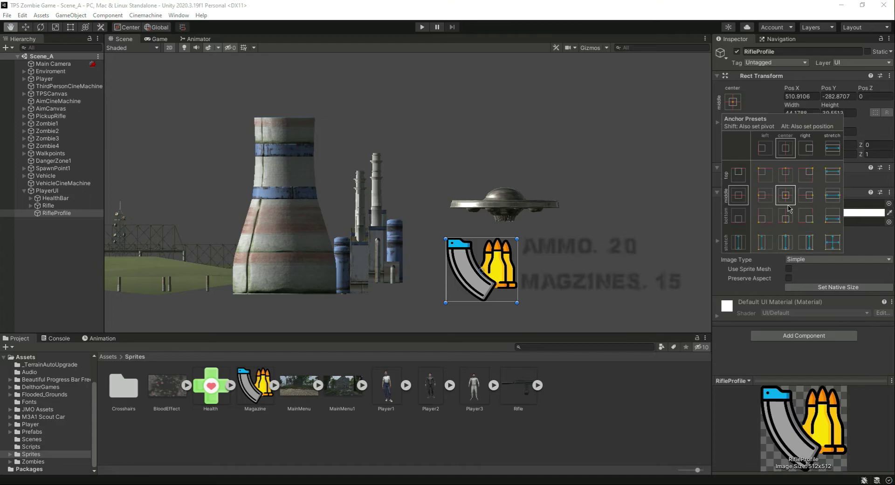
{"action": "left_click", "coordinate": [807, 217], "text": "alt"}
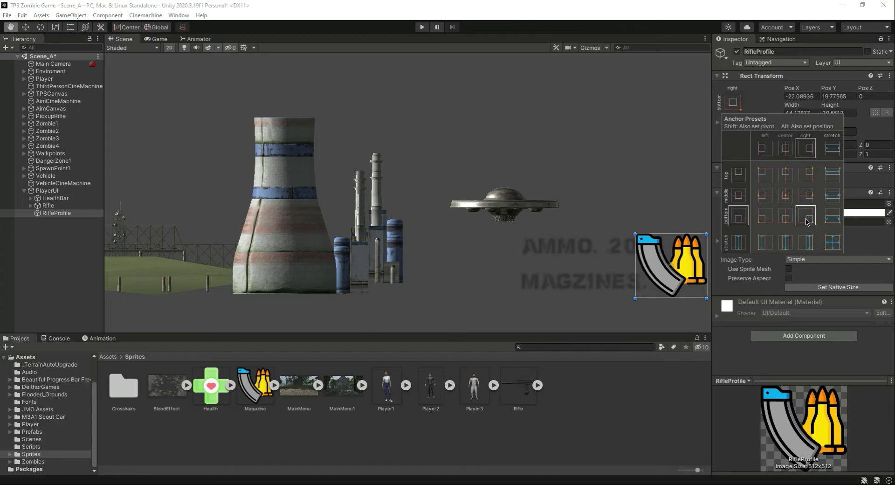
{"action": "left_click", "coordinate": [164, 5]}
{"action": "left_click", "coordinate": [26, 27]}
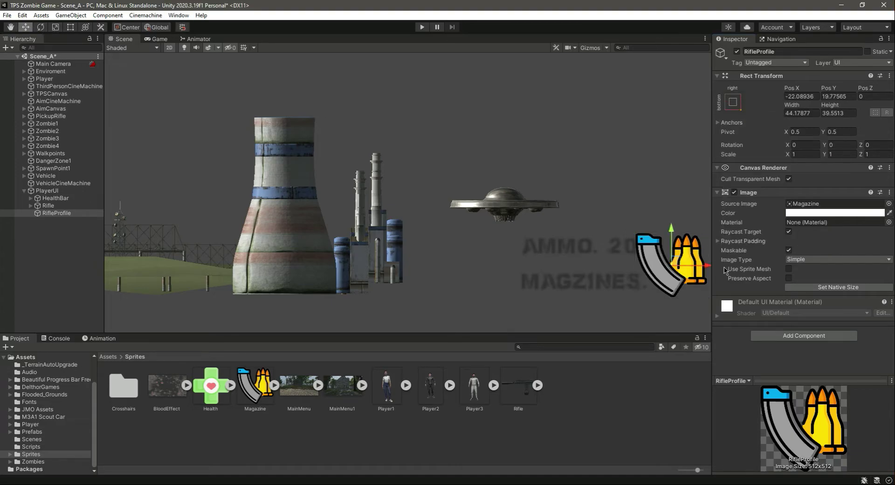
{"action": "left_click_drag", "start_coordinate": [707, 271], "coordinate": [512, 263]}
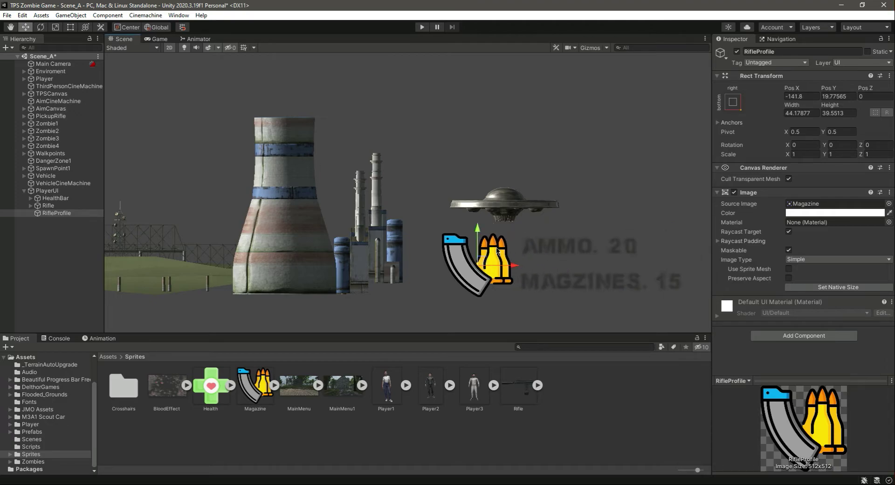
- Check the corner-anchored RifleProfile image against the ammo text in a maximized Game view, and return to the Scene view
{"action": "left_click", "coordinate": [159, 39]}
{"action": "left_click", "coordinate": [705, 38]}
{"action": "left_click", "coordinate": [727, 73]}
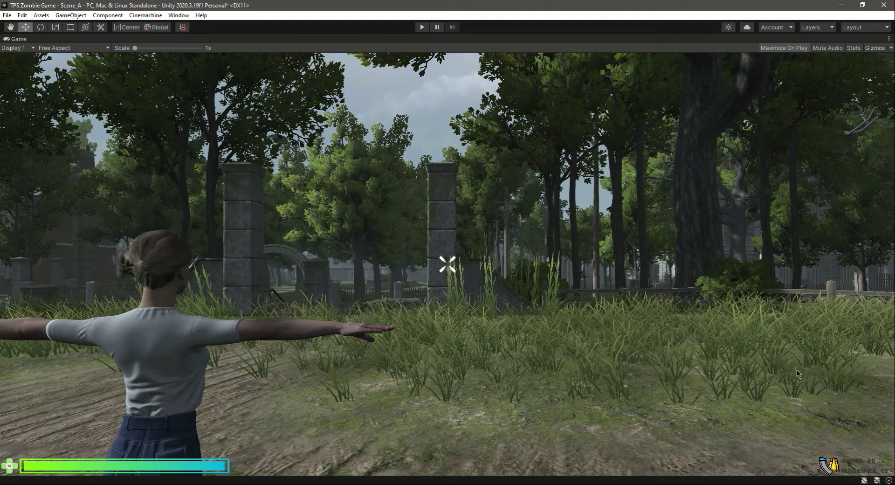
{"action": "left_click", "coordinate": [889, 39]}
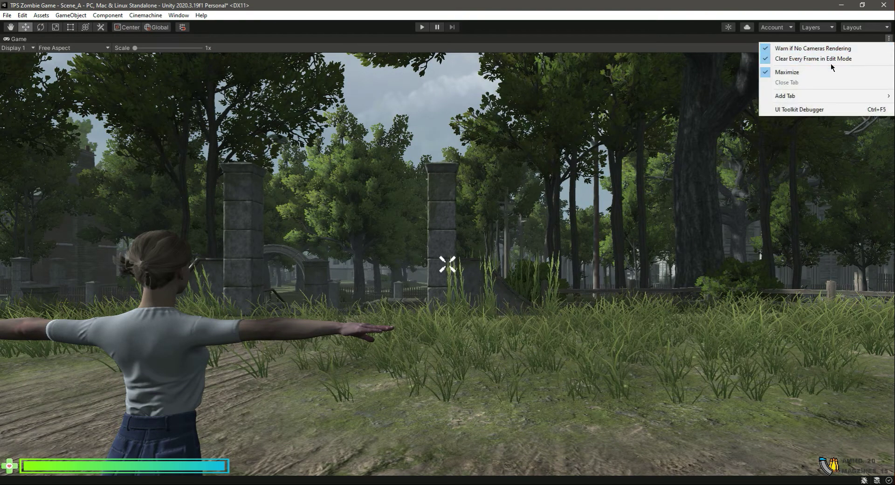
{"action": "left_click", "coordinate": [784, 73]}
{"action": "left_click", "coordinate": [125, 39]}
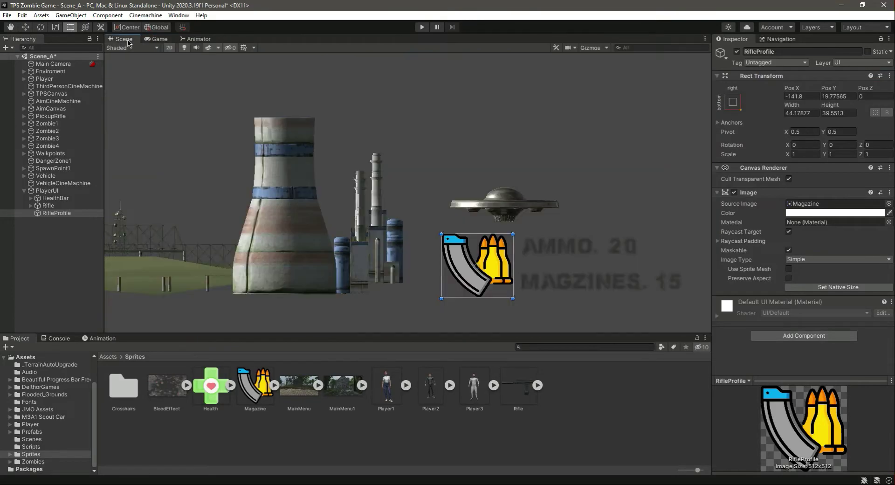
- Stretch the RifleProfile image slightly outward on all four sides
{"action": "left_click", "coordinate": [59, 212]}
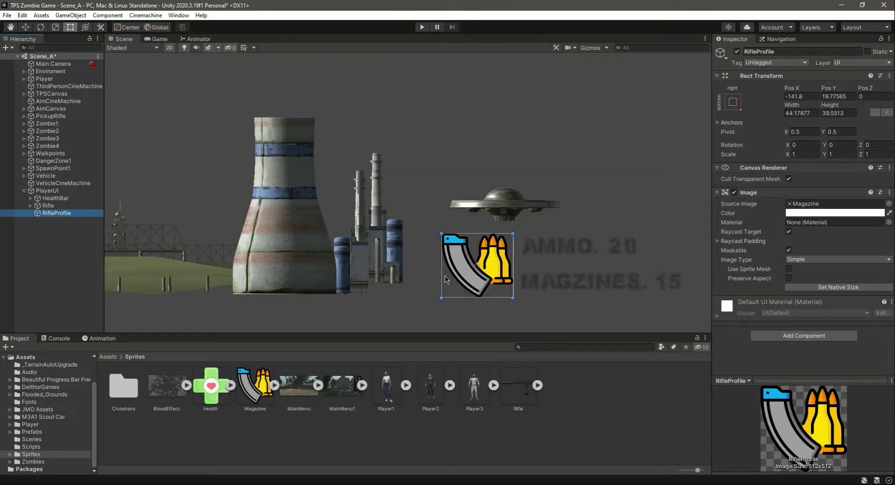
{"action": "left_click_drag", "start_coordinate": [444, 279], "coordinate": [440, 279]}
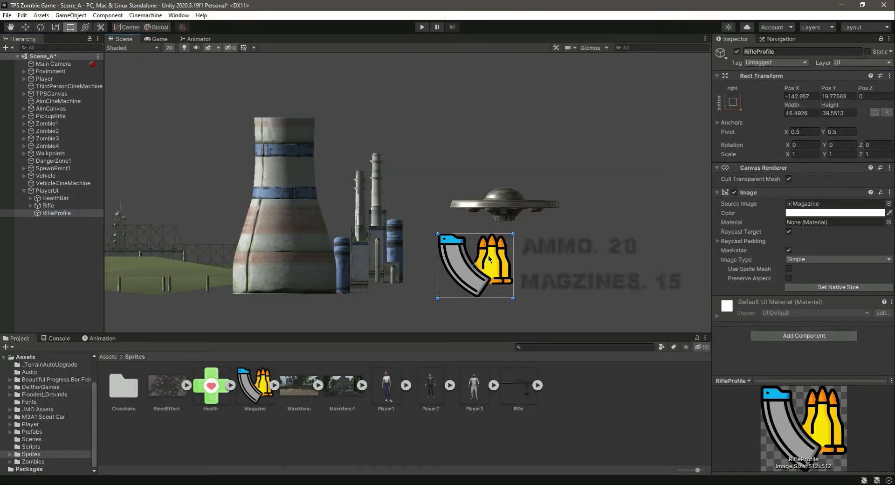
{"action": "left_click_drag", "start_coordinate": [490, 299], "coordinate": [490, 302]}
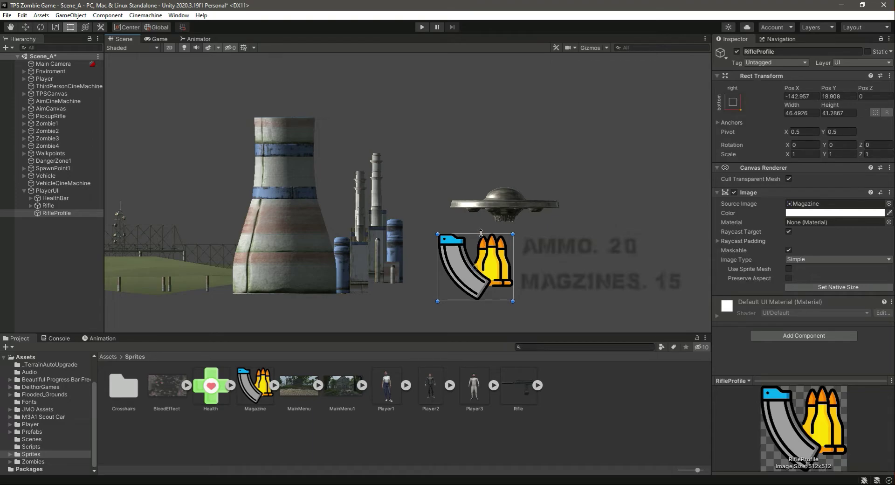
{"action": "left_click_drag", "start_coordinate": [481, 232], "coordinate": [481, 230]}
{"action": "left_click_drag", "start_coordinate": [512, 261], "coordinate": [516, 261]}
{"action": "left_click", "coordinate": [92, 253]}
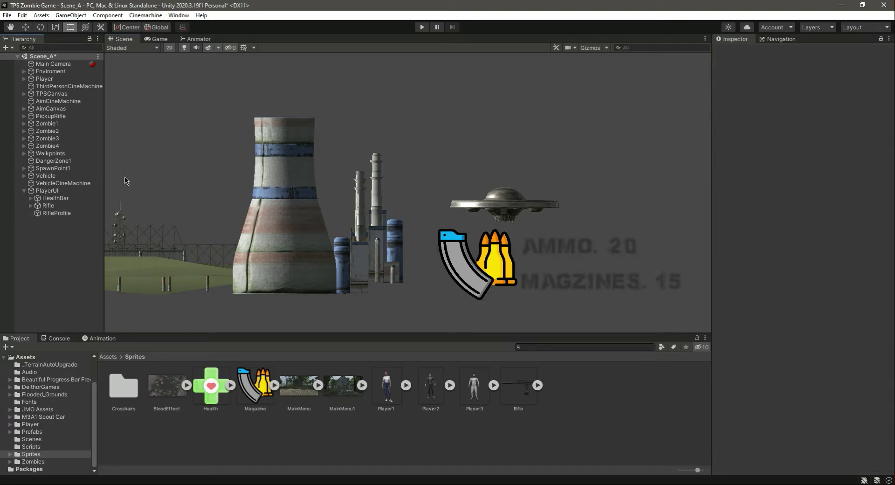
- Check the stretched magazine image in a maximized Game view, and return to the Scene view
{"action": "left_click", "coordinate": [157, 39]}
{"action": "double_click", "coordinate": [157, 39]}
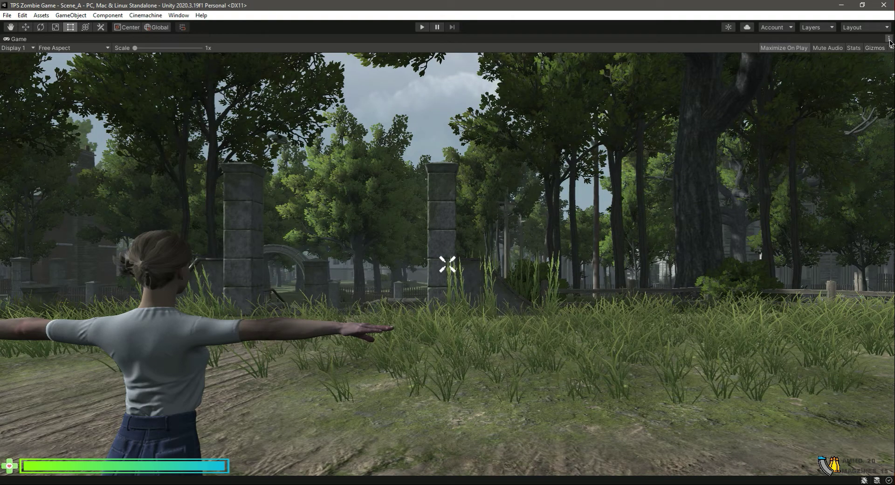
{"action": "left_click", "coordinate": [889, 38]}
{"action": "left_click", "coordinate": [787, 72]}
{"action": "left_click", "coordinate": [123, 39]}
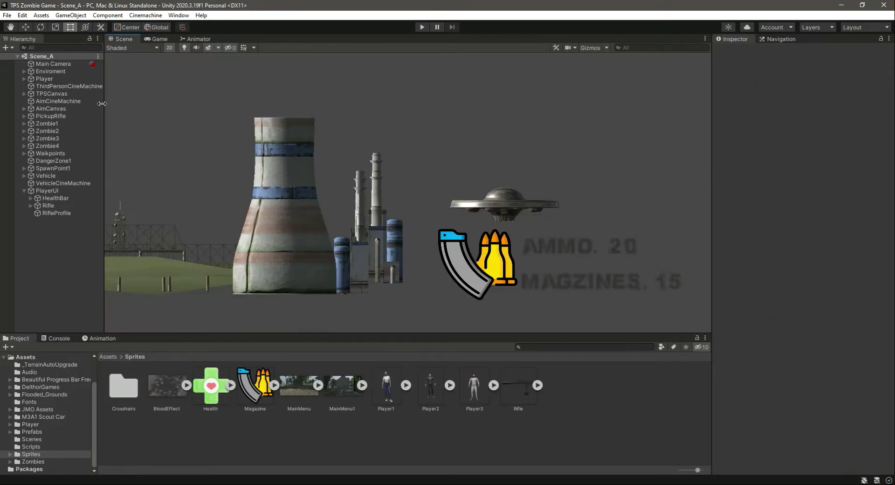
- Make RifleProfile a child of the Rifle group, below AmmoText and MagText
{"action": "left_click", "coordinate": [56, 205]}
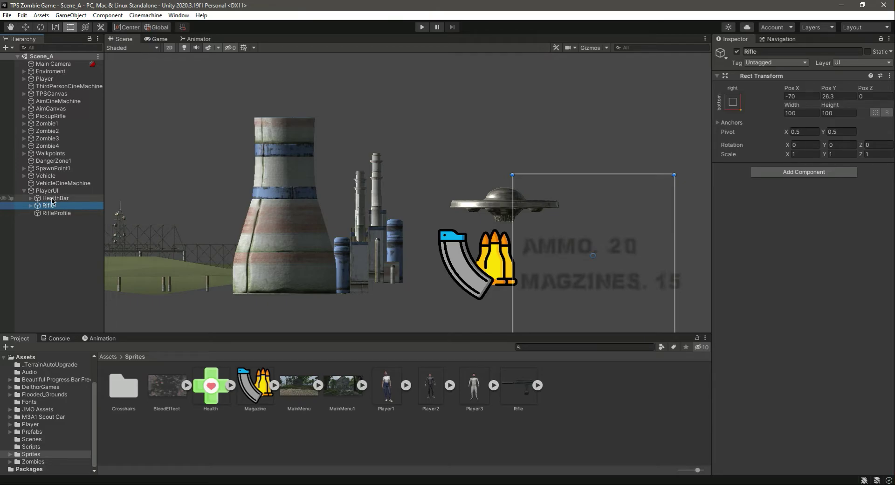
{"action": "left_click", "coordinate": [32, 206]}
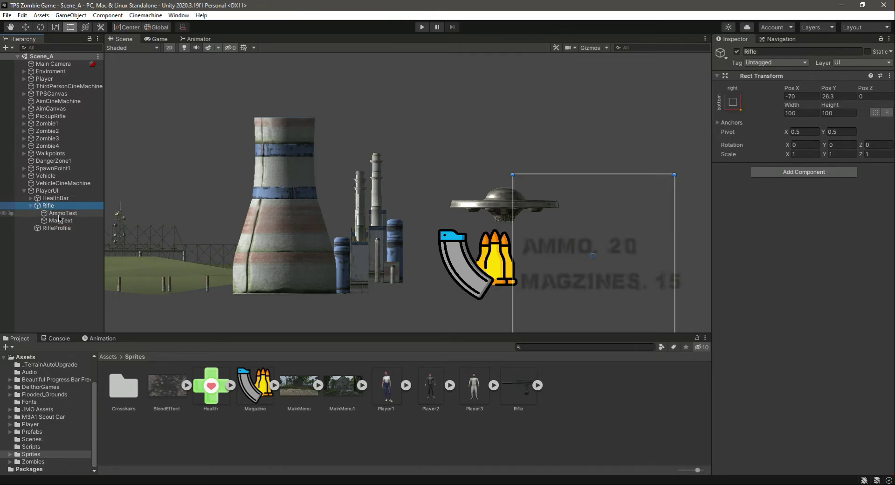
{"action": "left_click", "coordinate": [51, 228]}
{"action": "left_click_drag", "start_coordinate": [52, 233], "coordinate": [58, 214]}
{"action": "left_click", "coordinate": [74, 269]}
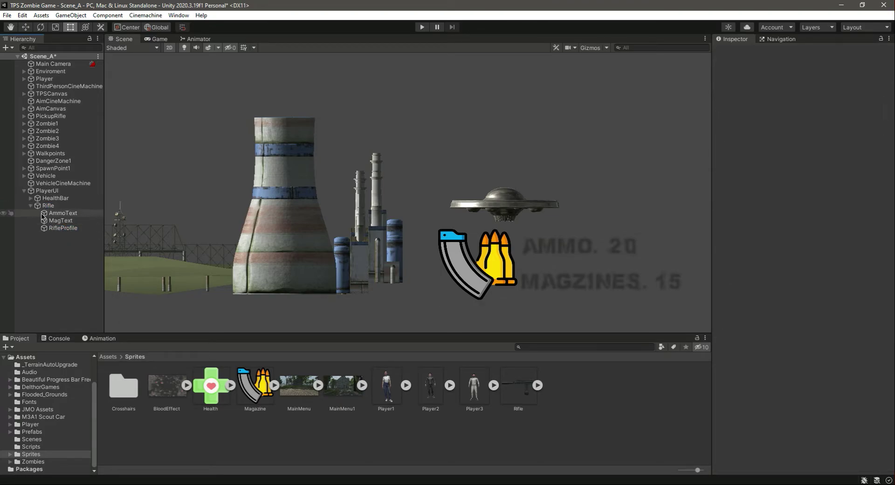
{"action": "left_click", "coordinate": [31, 206]}
{"action": "left_click", "coordinate": [32, 206]}
{"action": "left_click", "coordinate": [61, 228]}
{"action": "left_click", "coordinate": [69, 253]}
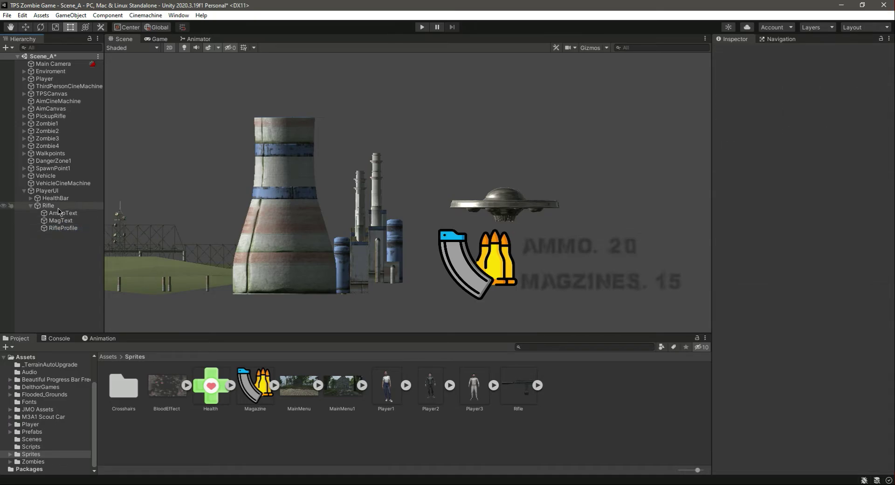
- Set the AmmoText color to yellow (FFDC00) by sampling it from the bullets in the magazine image
{"action": "left_click", "coordinate": [63, 213]}
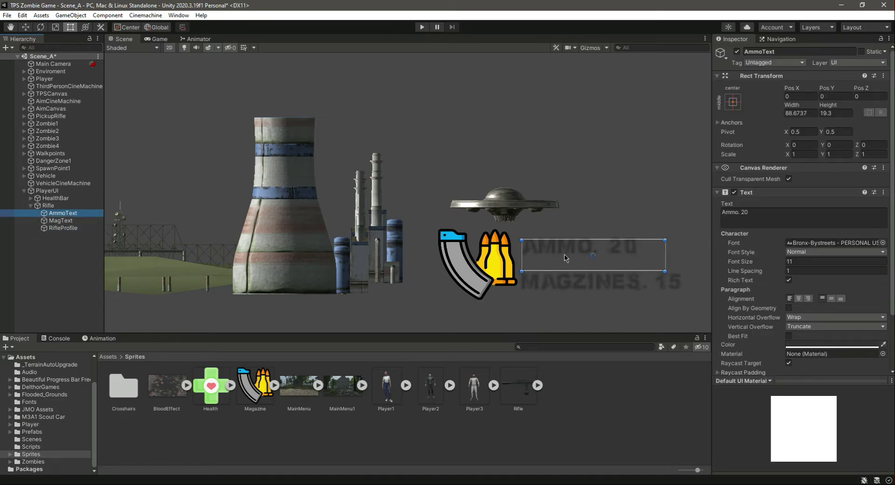
{"action": "left_click", "coordinate": [837, 345]}
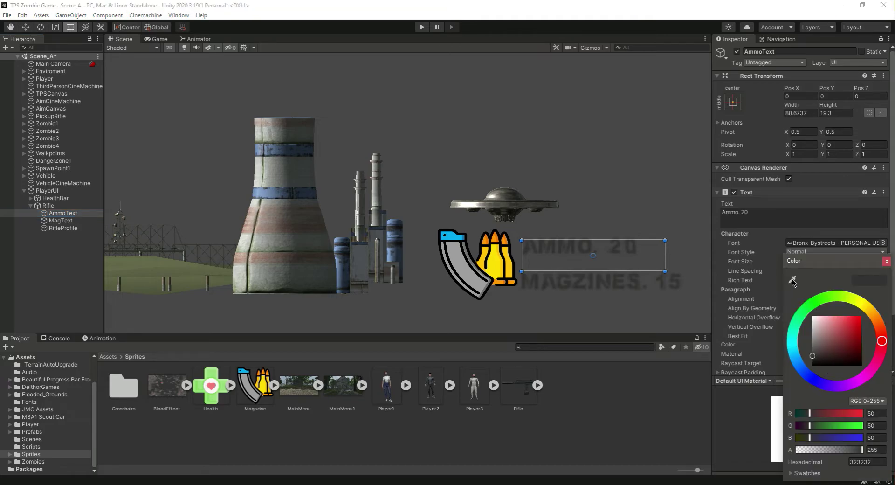
{"action": "left_click", "coordinate": [792, 280]}
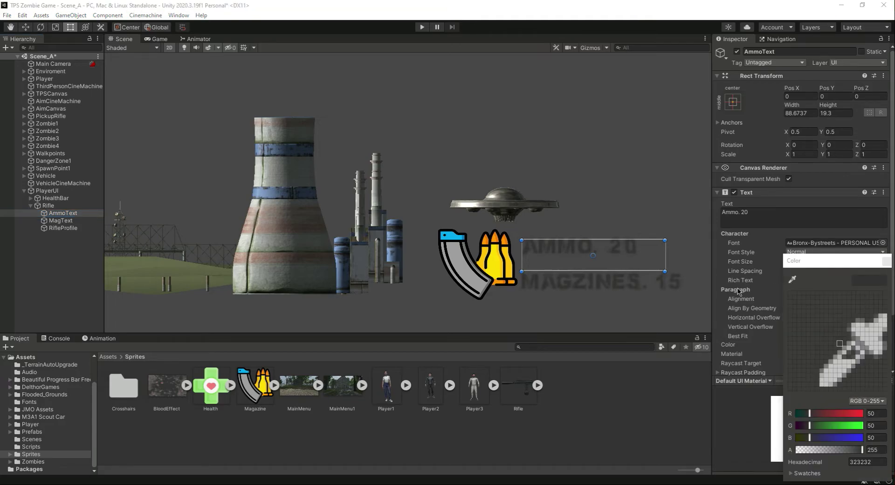
{"action": "left_click", "coordinate": [496, 259]}
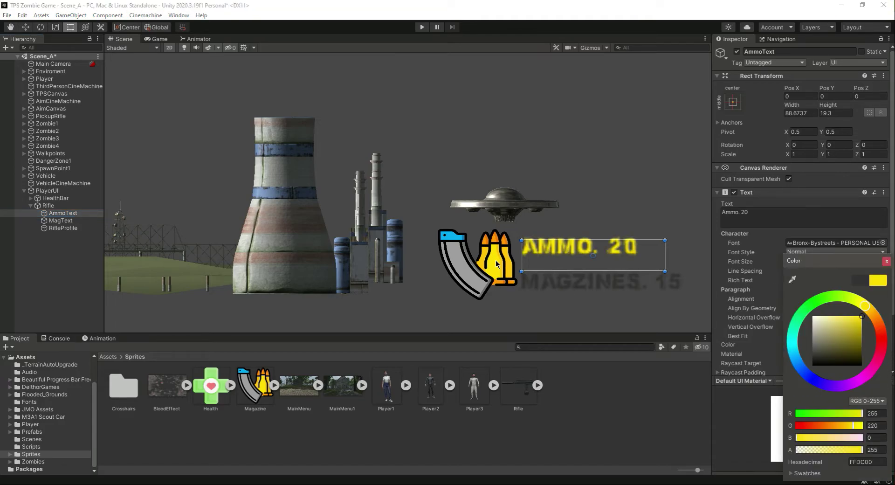
- Set the MagText color to blue (03AAF4) by sampling it from the blue part of the magazine image, and save the scene
{"action": "left_click", "coordinate": [886, 262]}
{"action": "left_click", "coordinate": [61, 220]}
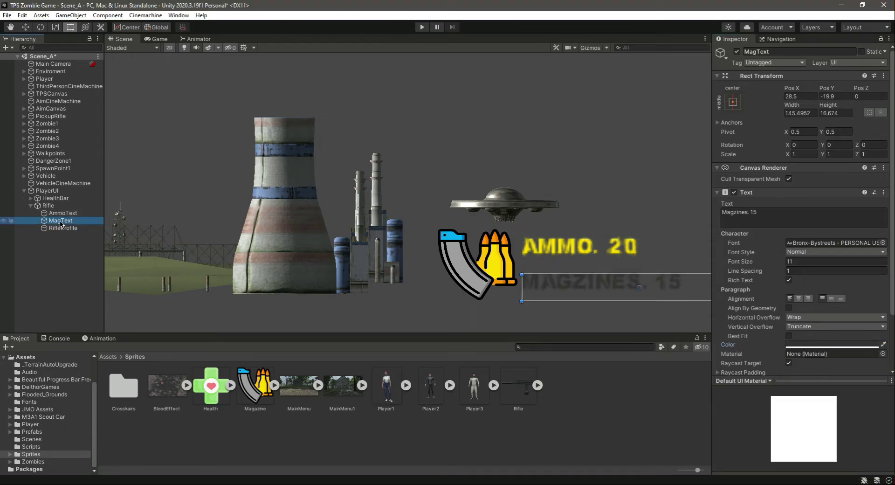
{"action": "left_click", "coordinate": [816, 344]}
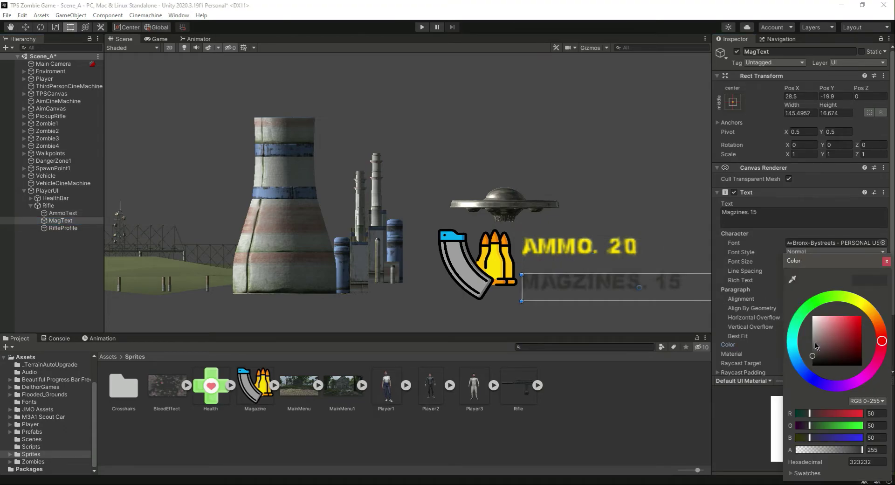
{"action": "left_click", "coordinate": [792, 279]}
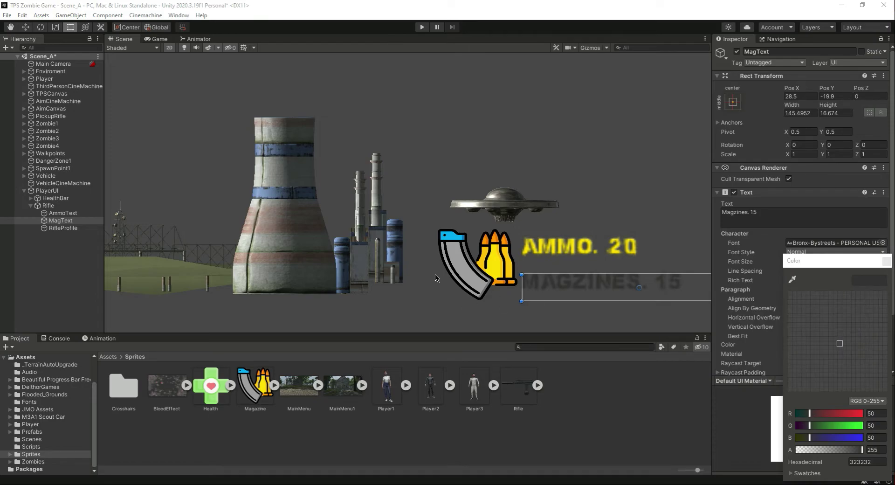
{"action": "left_click", "coordinate": [452, 238]}
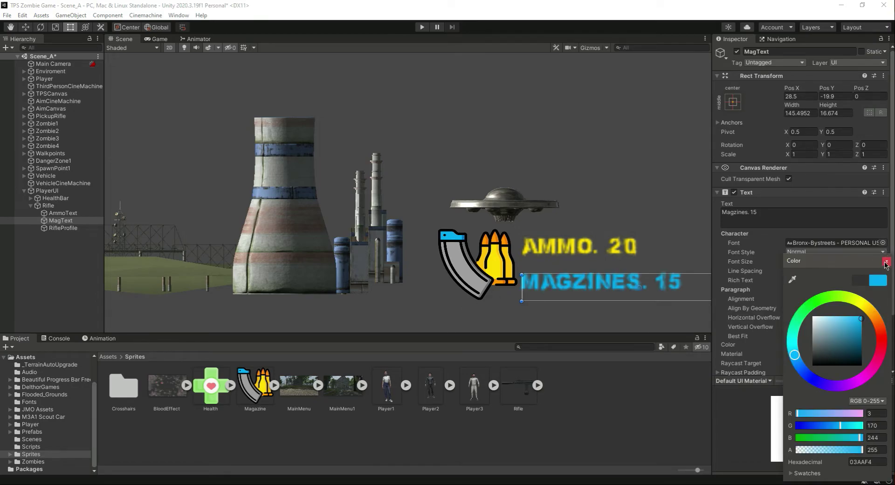
{"action": "left_click", "coordinate": [886, 262]}
{"action": "left_click", "coordinate": [33, 284]}
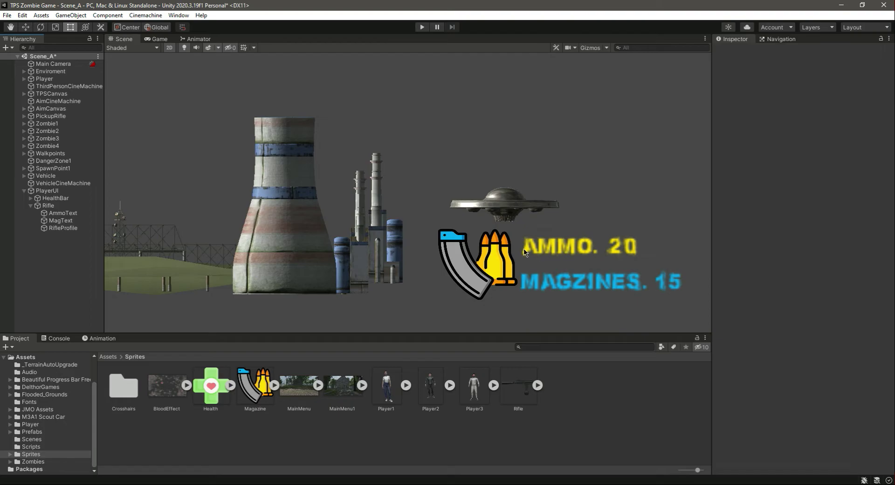
{"action": "key", "text": "ctrl+s"}
- Close the gap between the texts by moving AmmoText down to Pos Y -3.2 and MagText slightly up, and save the scene
{"action": "left_click", "coordinate": [63, 213]}
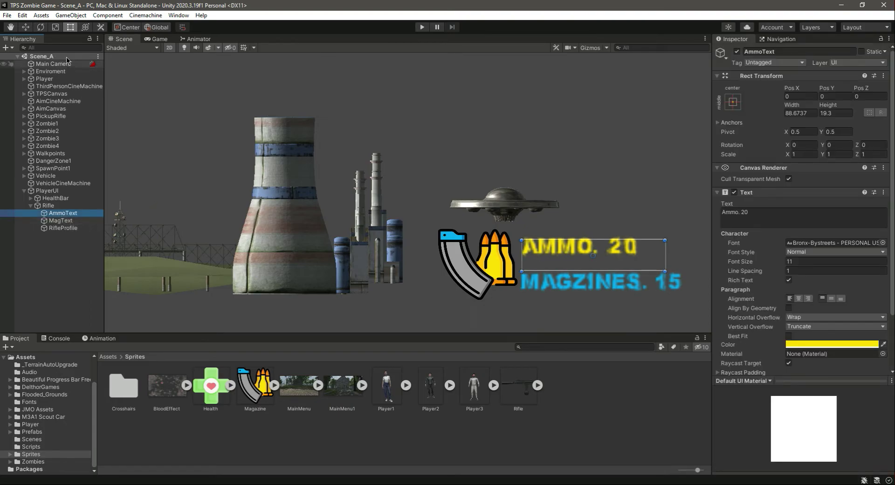
{"action": "left_click", "coordinate": [26, 27]}
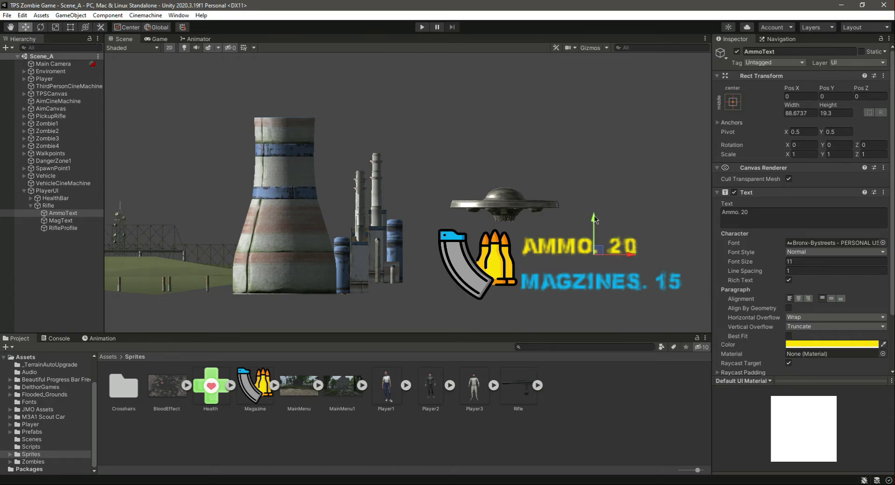
{"action": "left_click_drag", "start_coordinate": [597, 219], "coordinate": [597, 225]}
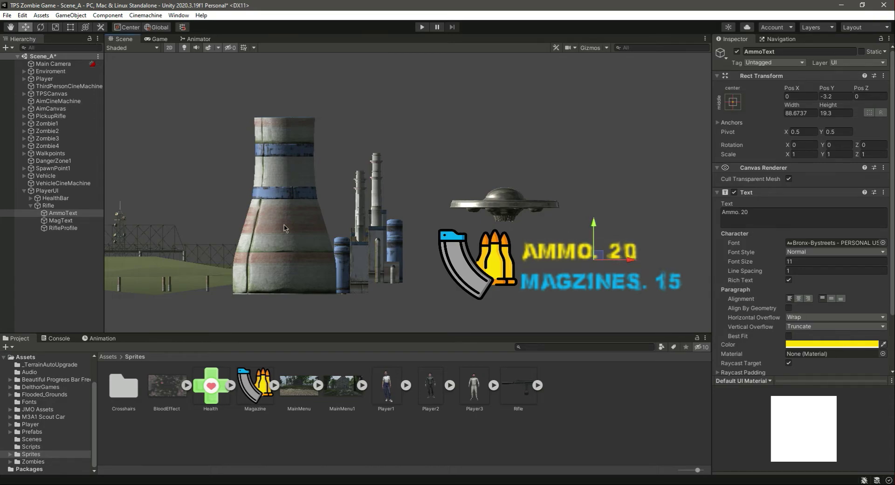
{"action": "left_click", "coordinate": [60, 220]}
{"action": "left_click_drag", "start_coordinate": [644, 256], "coordinate": [643, 253]}
{"action": "left_click", "coordinate": [60, 262]}
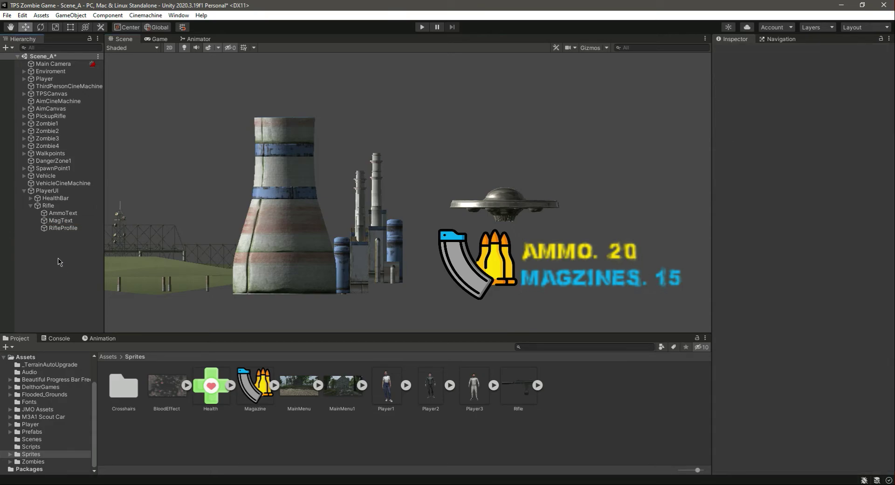
{"action": "key", "text": "ctrl+s"}
- Check the spacing and colors of the ammo and magazine texts in a maximized Game view, and return to the Scene view
{"action": "left_click", "coordinate": [159, 39]}
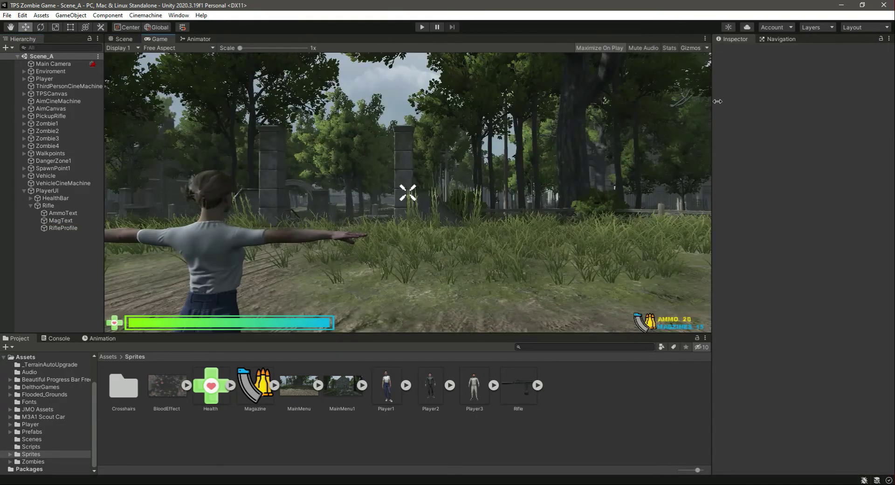
{"action": "left_click", "coordinate": [705, 39]}
{"action": "left_click", "coordinate": [728, 72]}
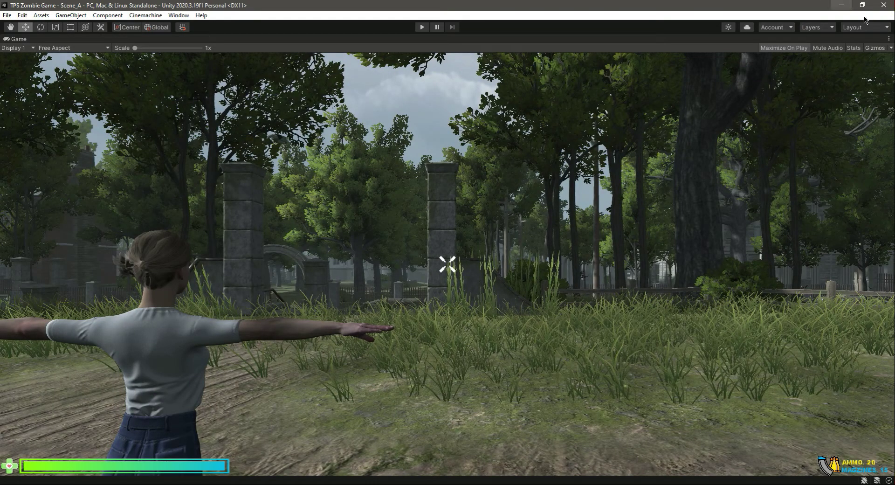
{"action": "left_click", "coordinate": [889, 39]}
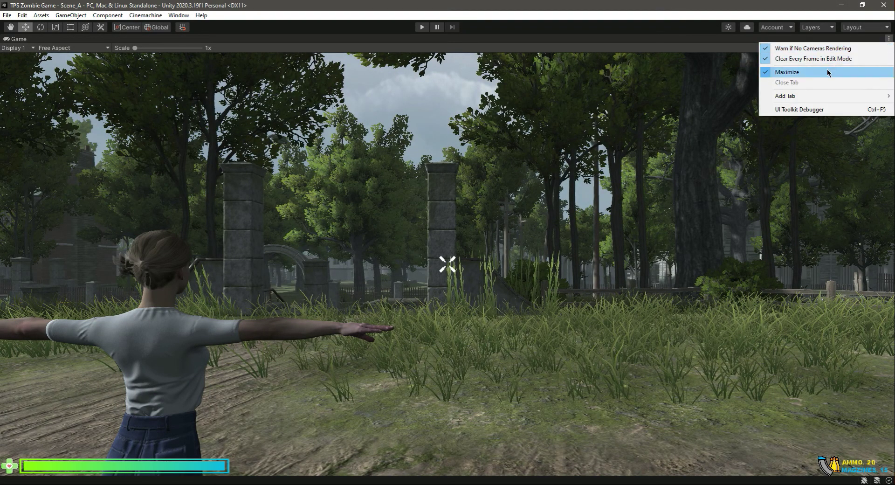
{"action": "left_click", "coordinate": [788, 72]}
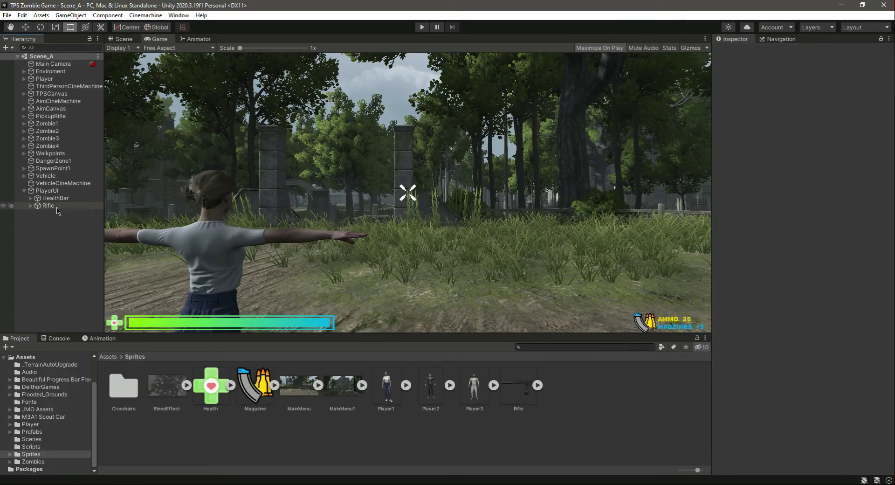
{"action": "left_click", "coordinate": [122, 39]}
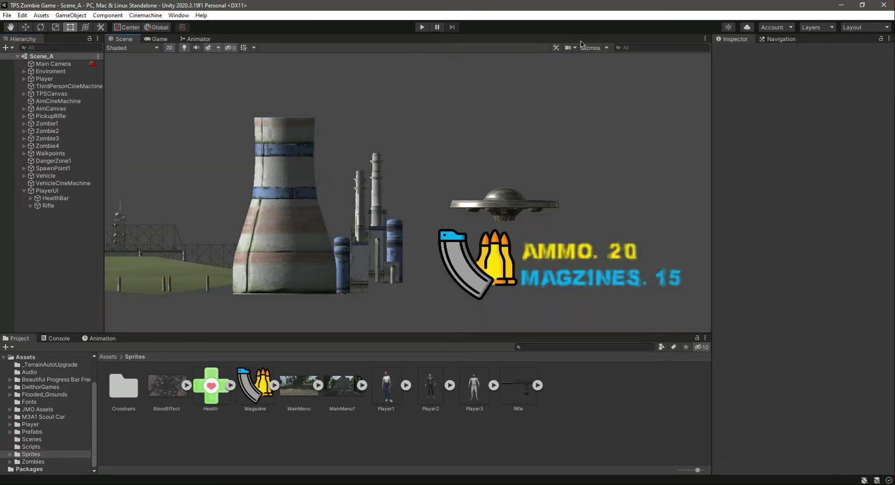
- Move the HealthBar and Rifle groups slightly up together in the PlayerUI canvas, and save the scene
{"action": "scroll", "coordinate": [524, 239], "scroll_direction": "down", "scroll_amount": 10}
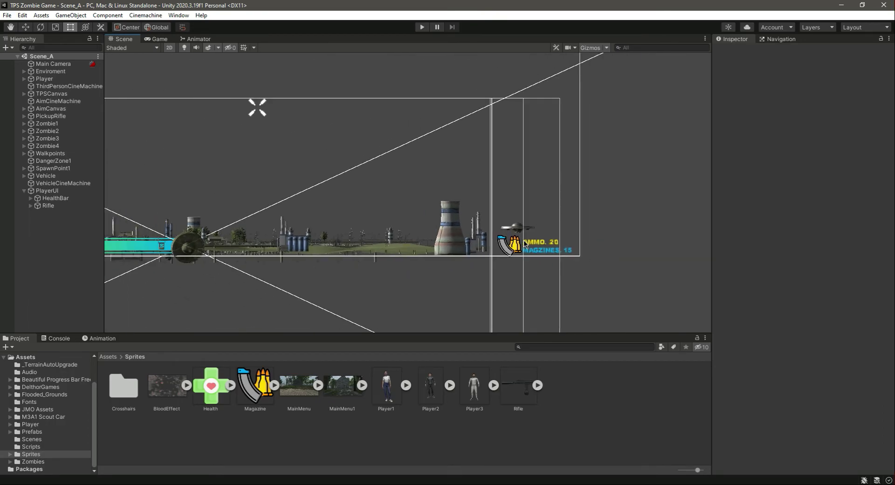
{"action": "left_click", "coordinate": [56, 206]}
{"action": "left_click", "coordinate": [57, 200], "text": "shift"}
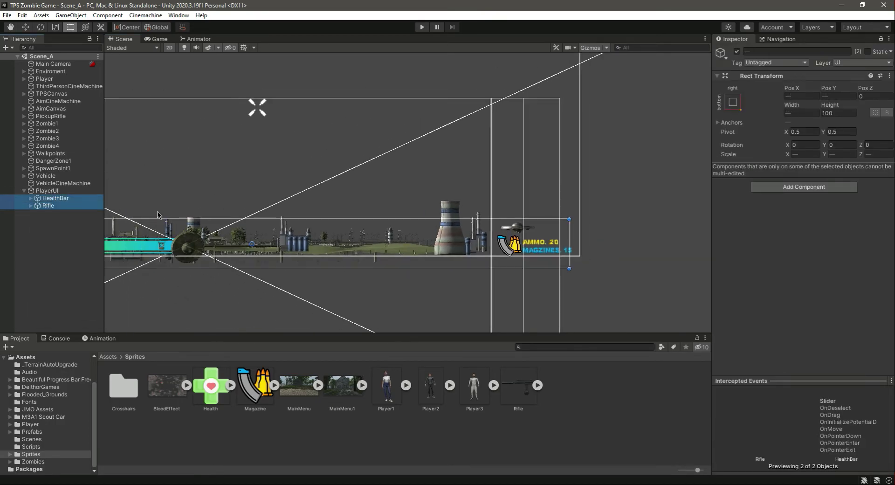
{"action": "right_click_drag", "start_coordinate": [322, 289], "coordinate": [209, 152]}
{"action": "left_click", "coordinate": [26, 28]}
{"action": "left_click_drag", "start_coordinate": [350, 217], "coordinate": [350, 214]}
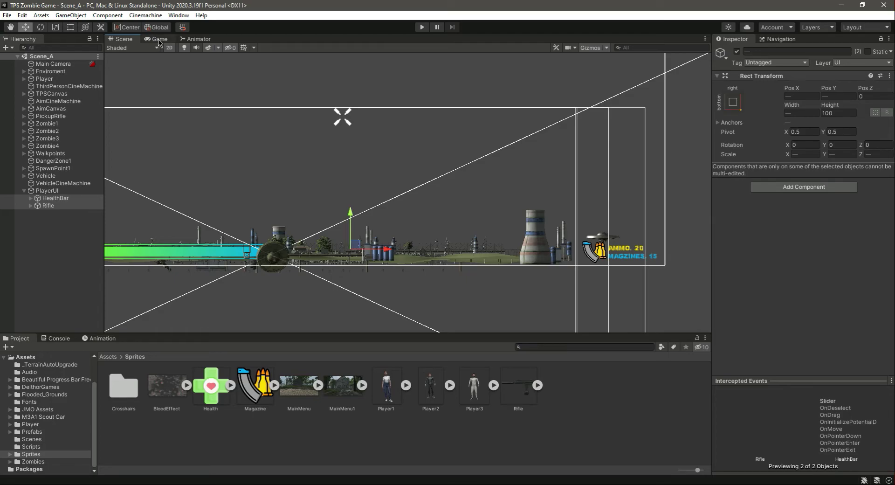
{"action": "key", "text": "ctrl+s"}
- Check the raised health bar and rifle display in a maximized Game view, restore the layout and collapse the PlayerUI hierarchy
{"action": "left_click", "coordinate": [159, 39]}
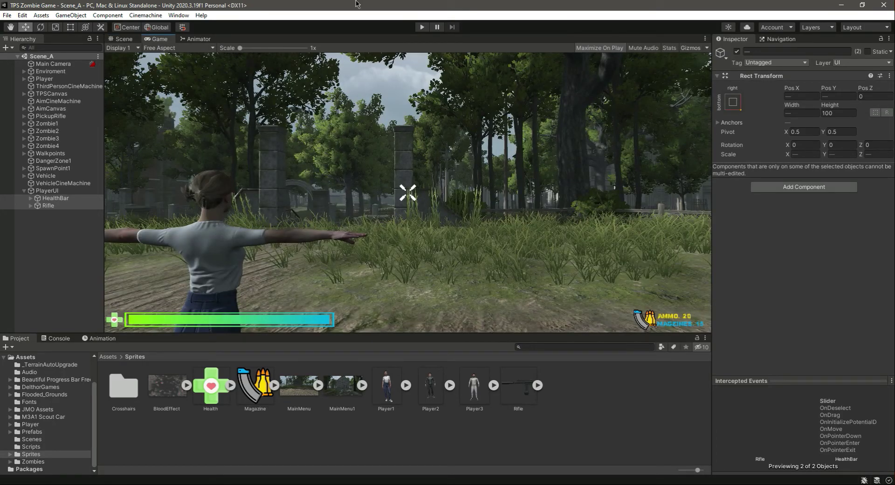
{"action": "left_click", "coordinate": [705, 38]}
{"action": "left_click", "coordinate": [723, 72]}
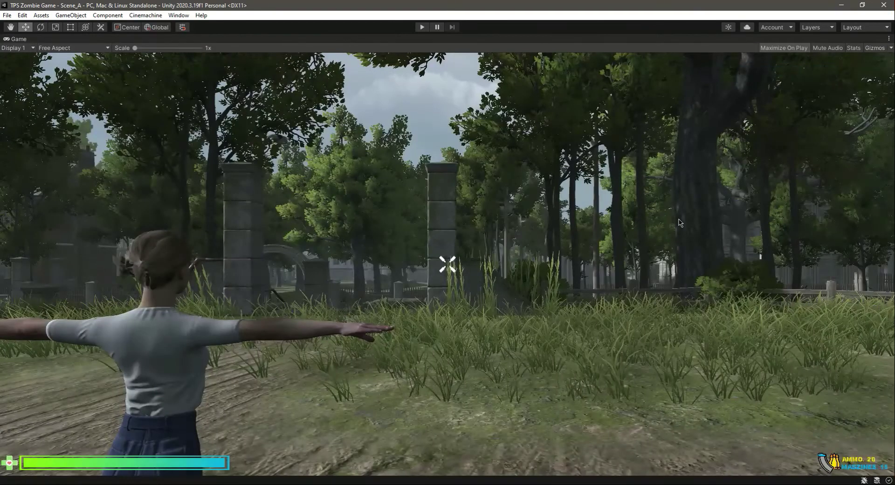
{"action": "left_click", "coordinate": [889, 40]}
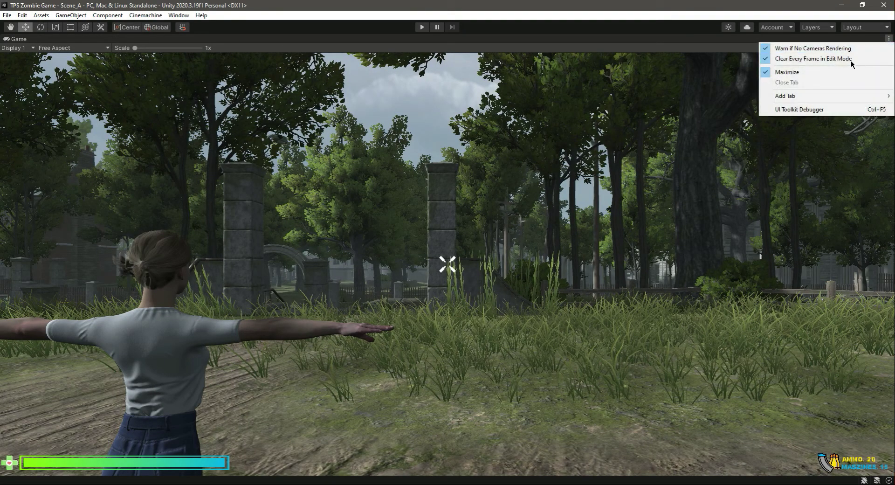
{"action": "left_click", "coordinate": [793, 74]}
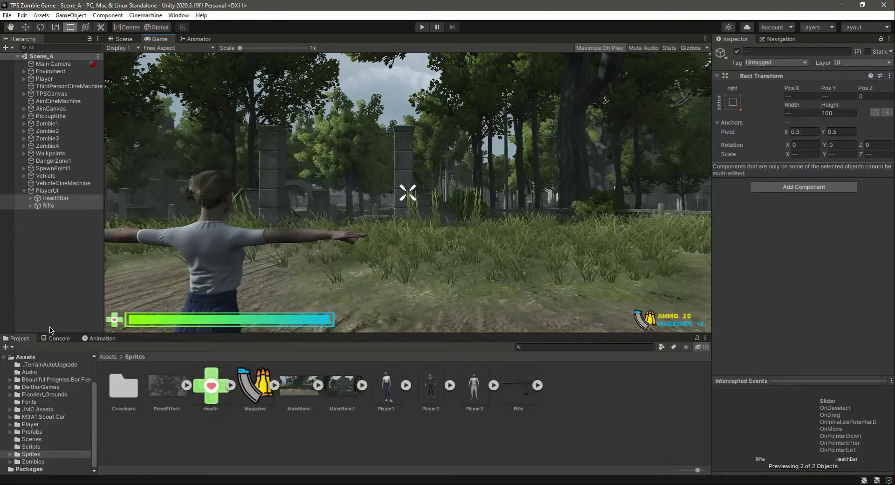
{"action": "left_click", "coordinate": [24, 190]}
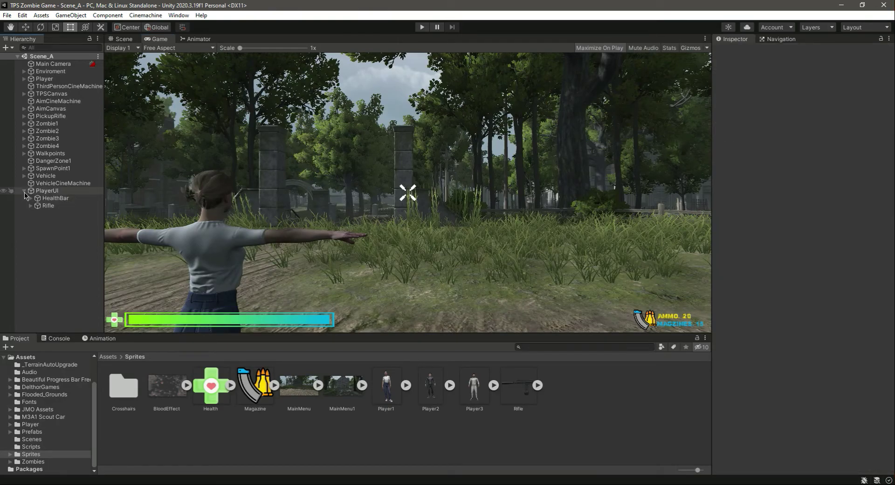
{"action": "left_click", "coordinate": [65, 235]}
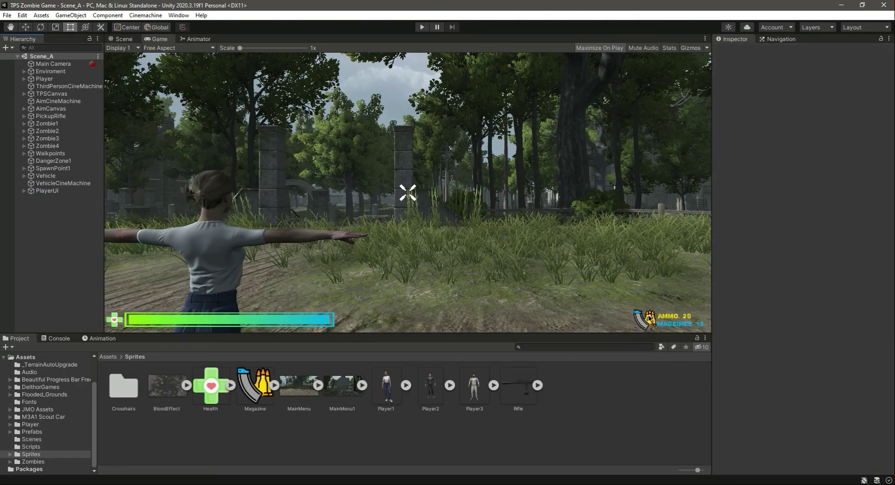